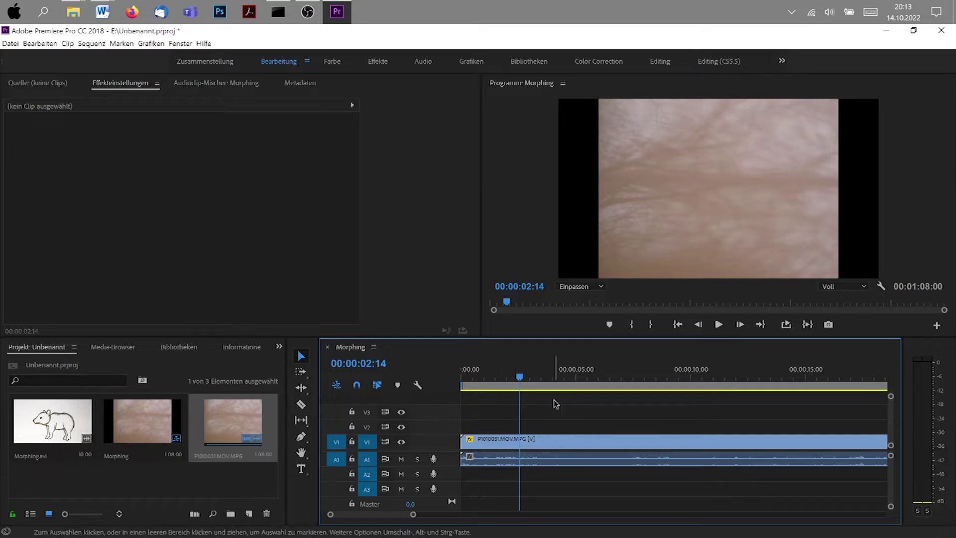
Select the P1010031.MOV.MPG clip on V1 to show its Bewegung and Deckkraft settings
left_click(538, 440)
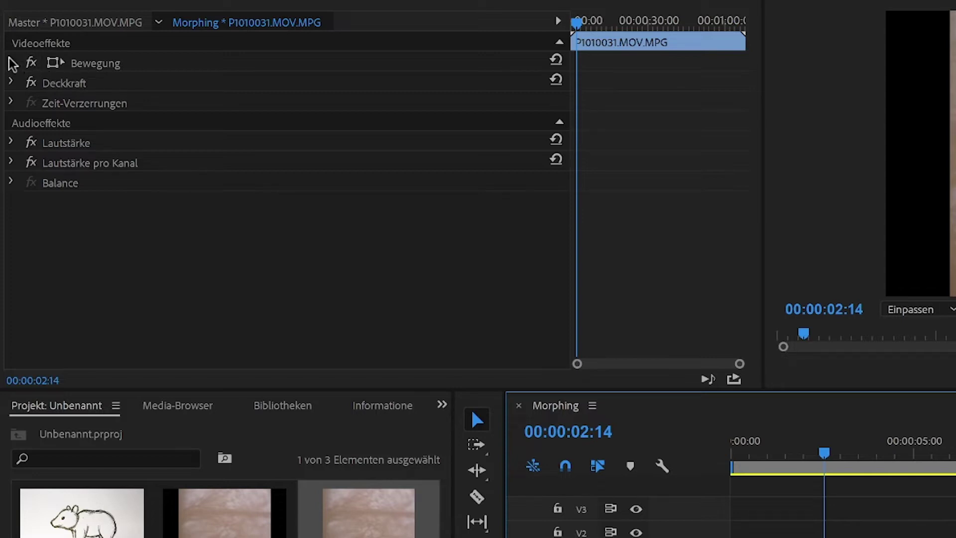
Scale the skin clip in the Program monitor to 406,1 so it fills the frame width
left_click(11, 63)
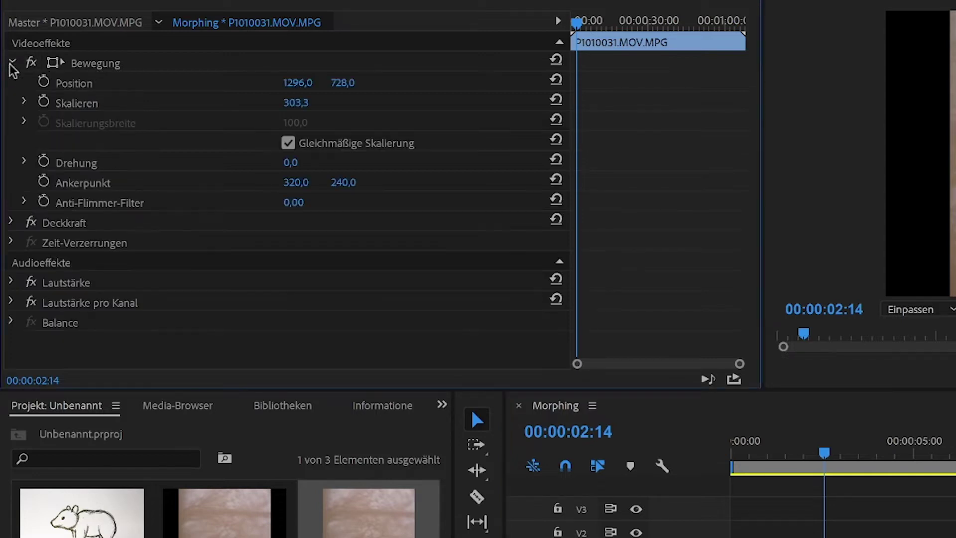
left_click(90, 64)
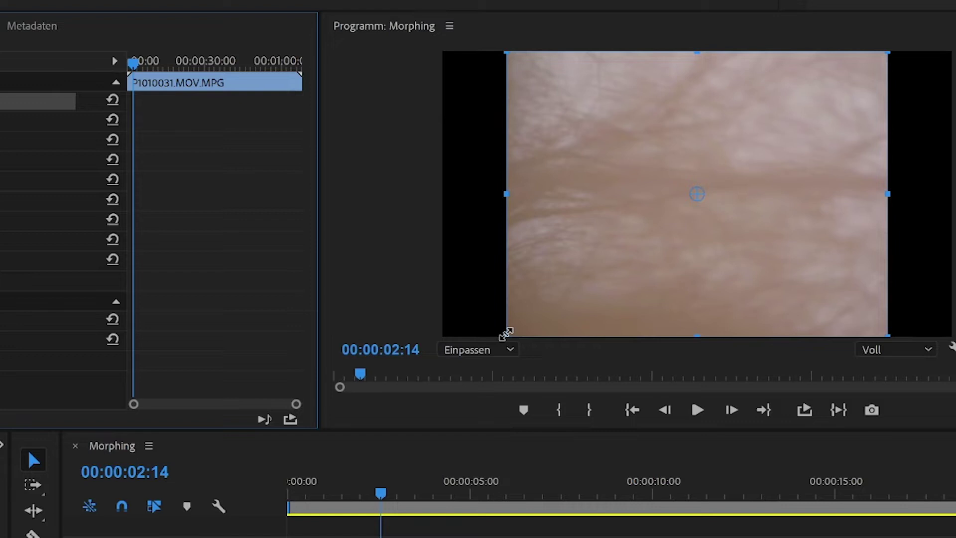
left_click_drag(506, 333, 426, 378)
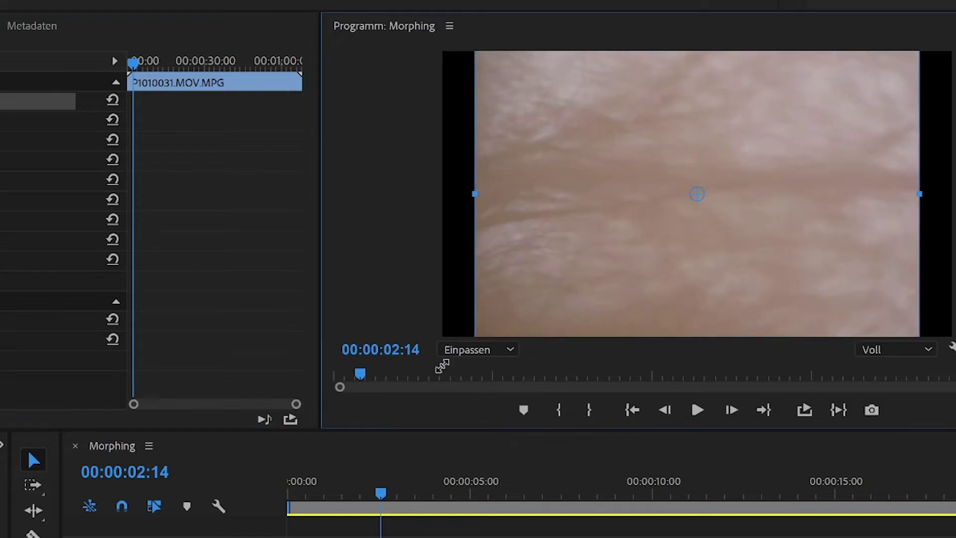
left_click_drag(426, 377, 417, 382)
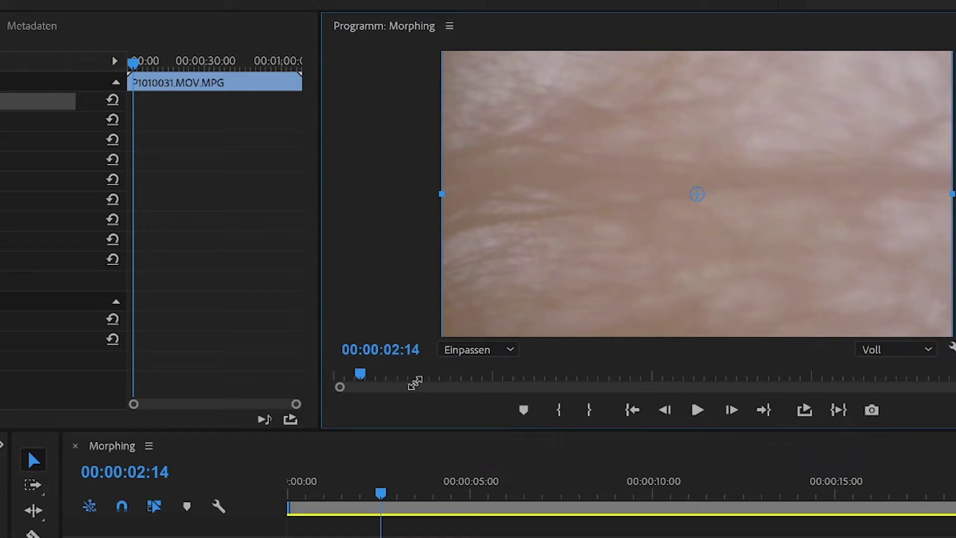
left_click(388, 284)
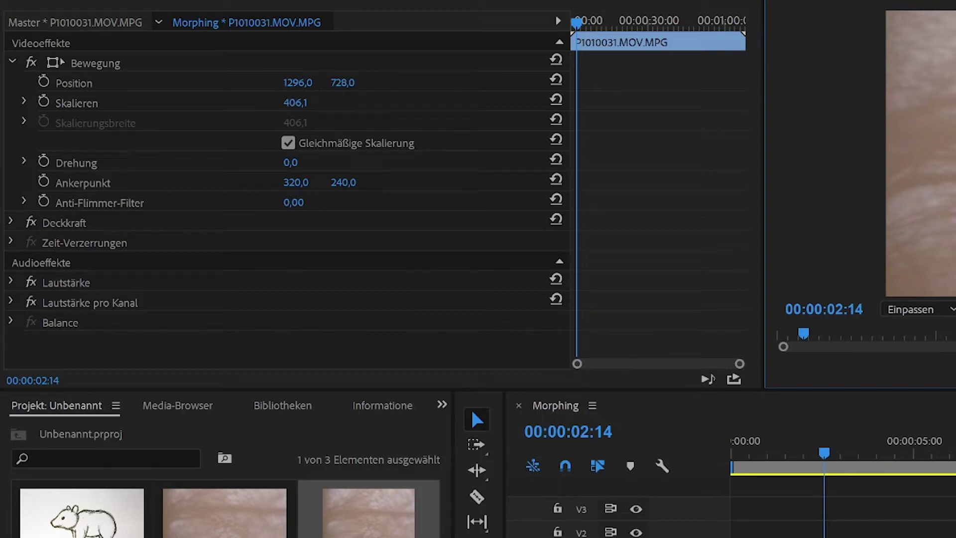
left_click(102, 65)
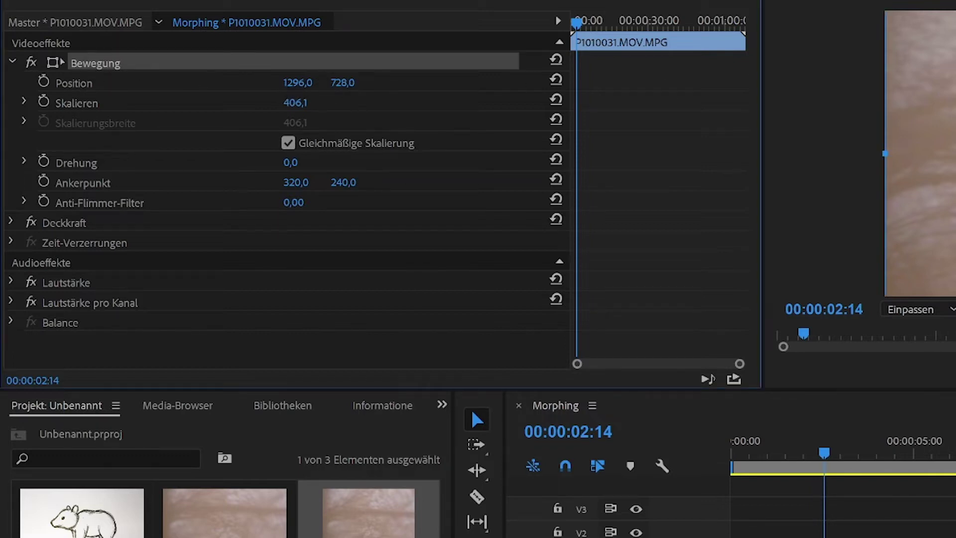
mouse_move(920, 150)
left_mouse_down()
mouse_move(786, 67)
mouse_move(860, 117)
left_mouse_up()
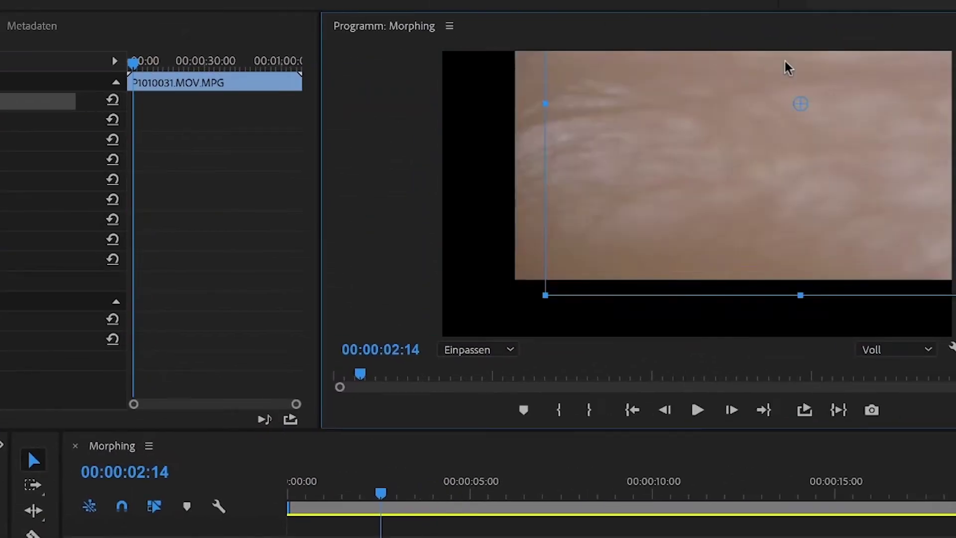
mouse_move(802, 133)
left_mouse_down()
mouse_move(611, 169)
mouse_move(840, 240)
left_mouse_up()
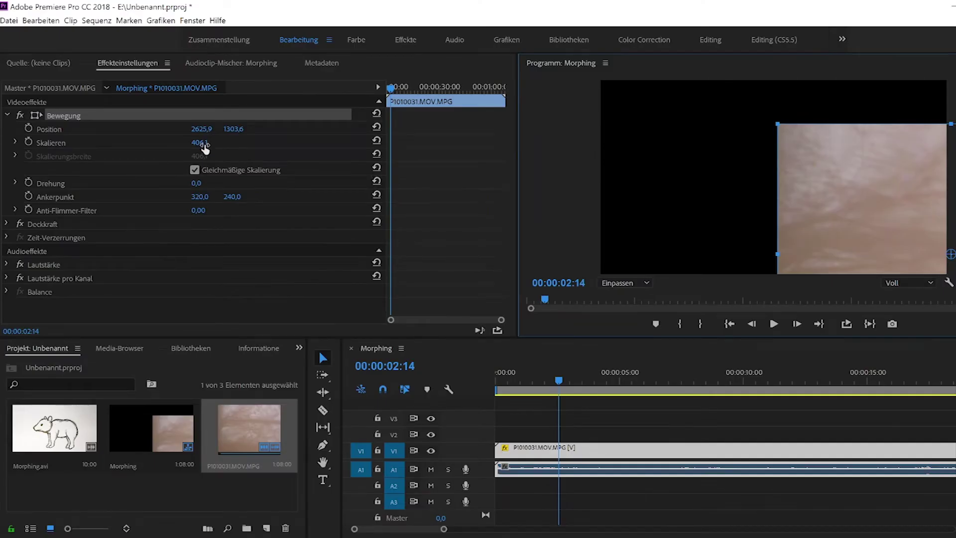
left_click(204, 144)
type("100")
key("Return")
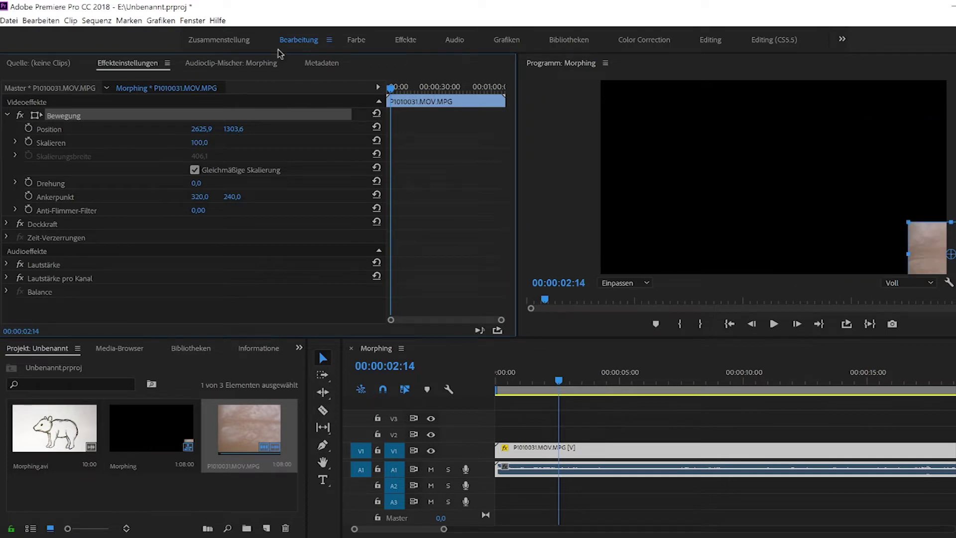
left_click_drag(940, 242, 642, 175)
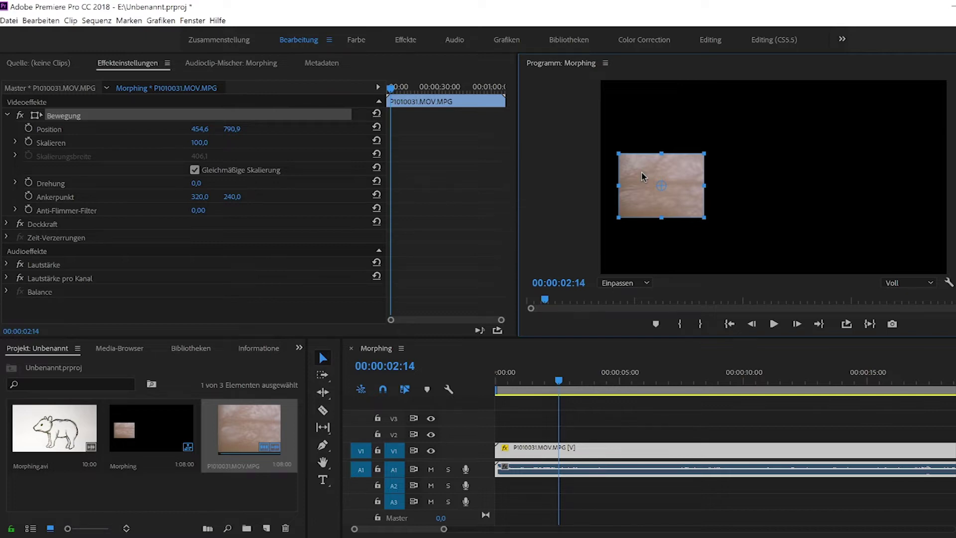
key("ctrl+z")
key("ctrl+z")
key("ctrl+z")
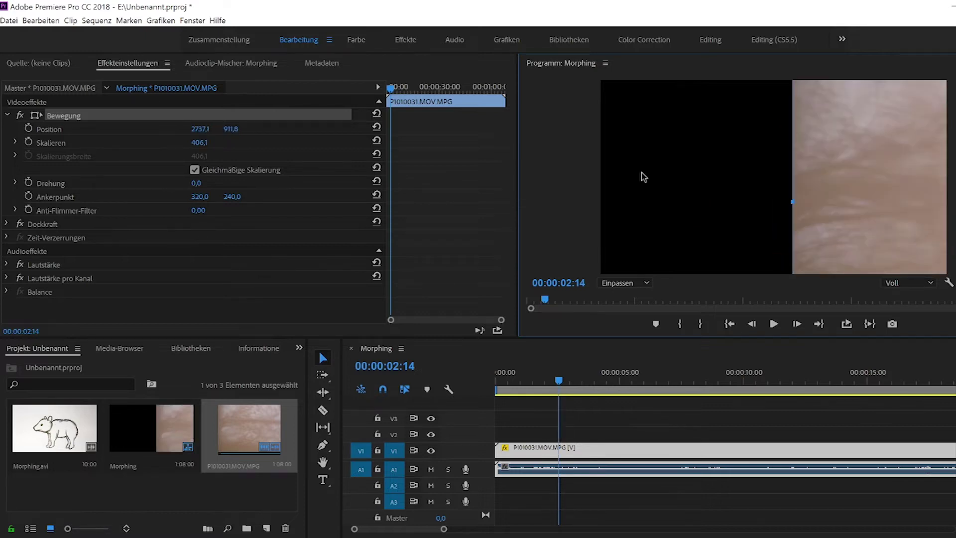
key("ctrl+z")
key("ctrl+z")
key("ctrl+z")
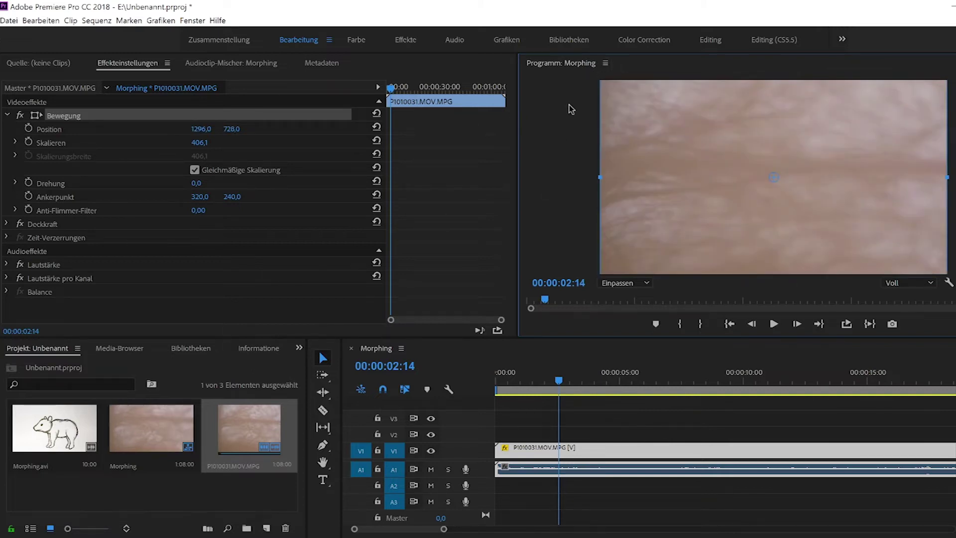
left_click(575, 153)
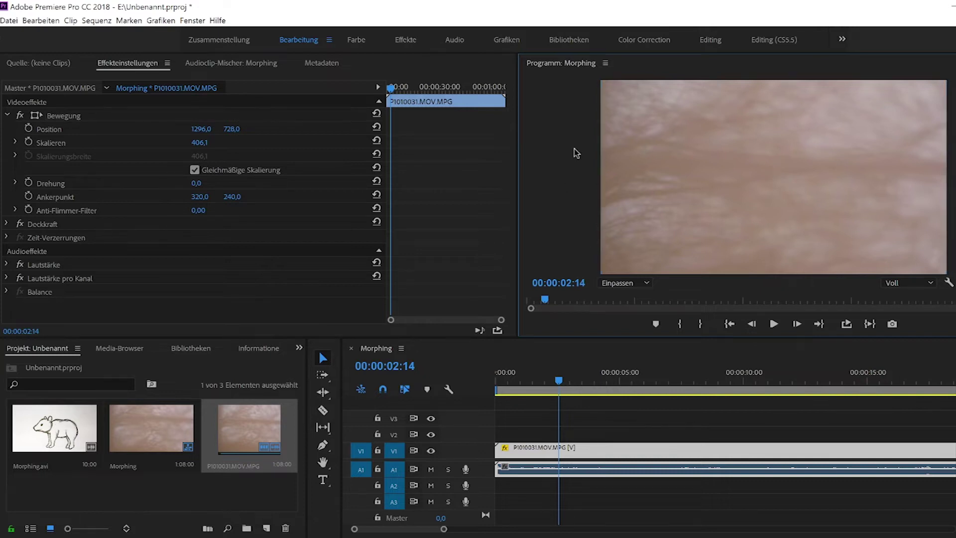
left_click(60, 117)
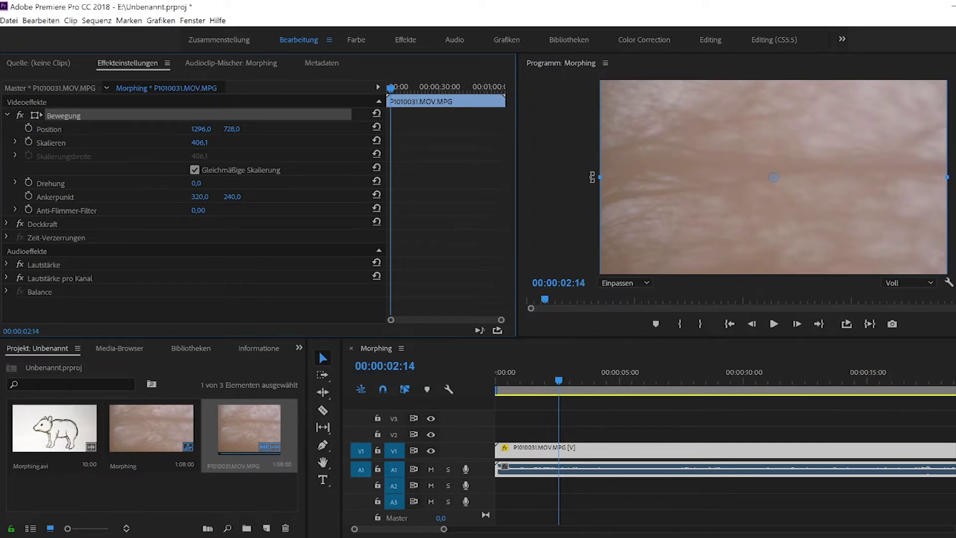
left_click_drag(592, 176, 630, 108)
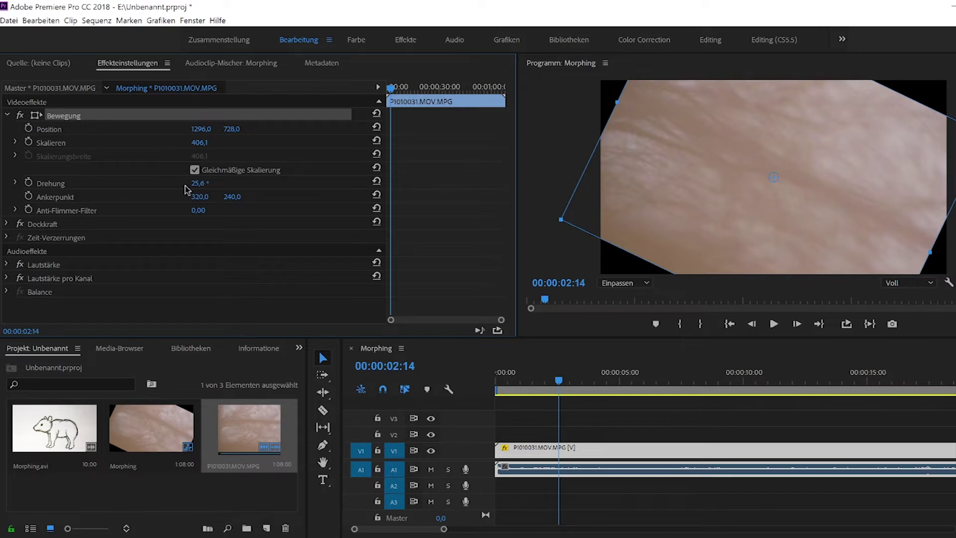
left_click(198, 183)
type("90")
key("Return")
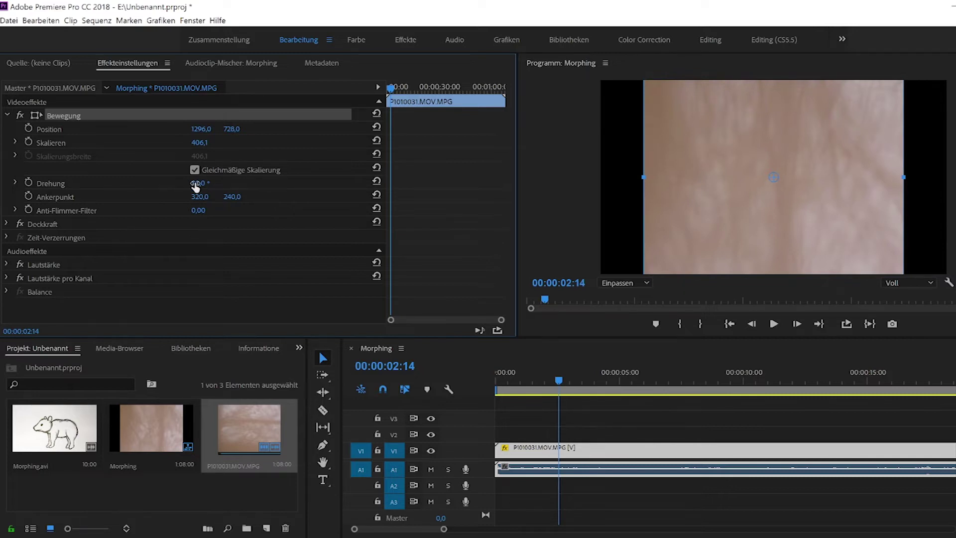
left_click(195, 184)
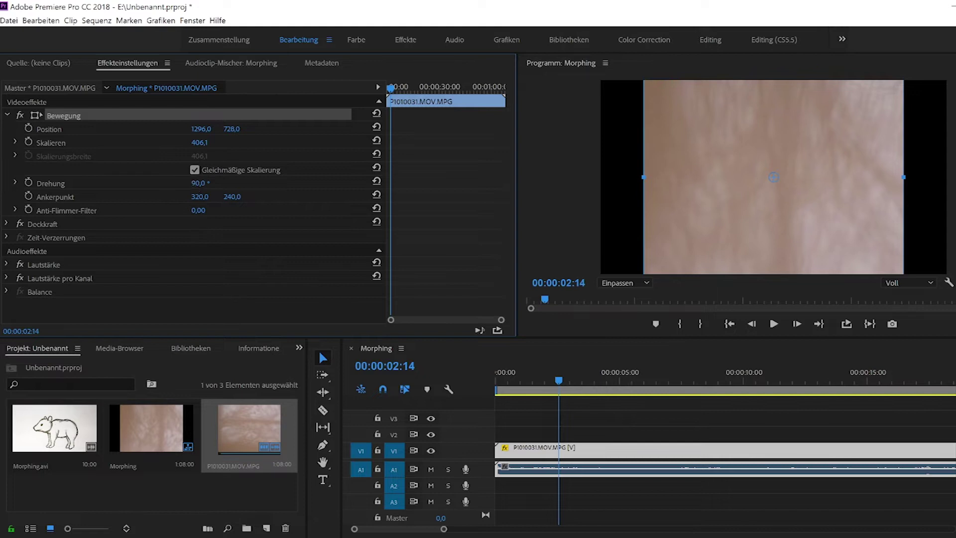
left_click(376, 181)
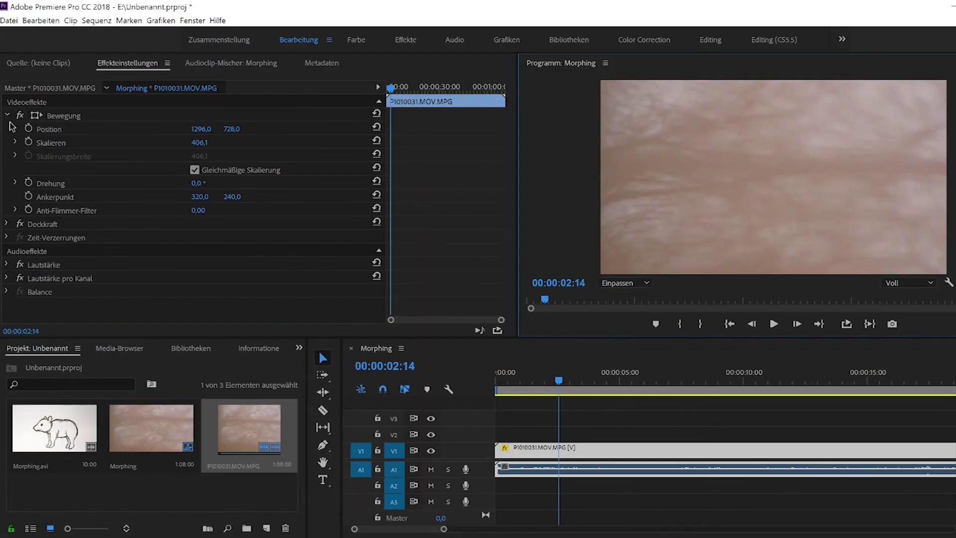
Key the skin clip's Deckkraft at 0, then 30, then scrub it back to 100 %
left_click(8, 105)
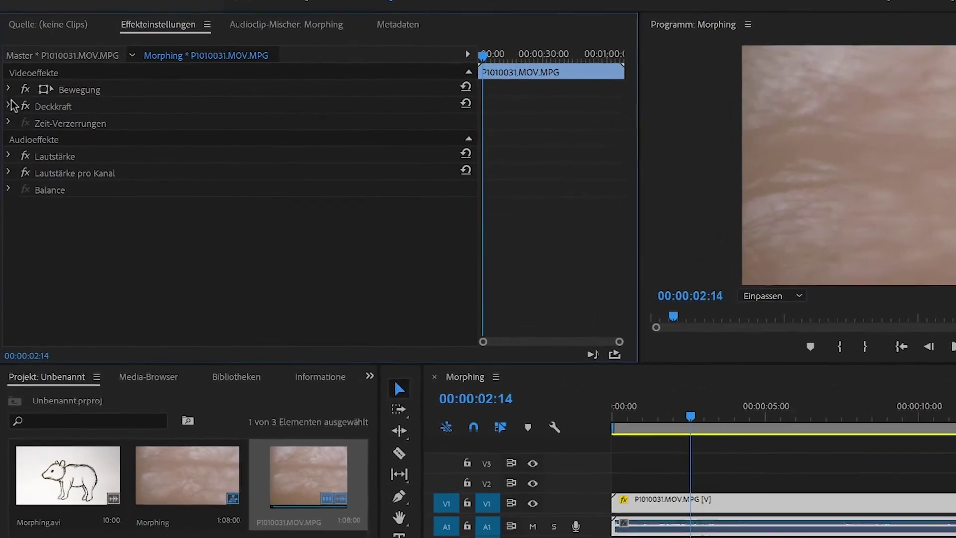
left_click(10, 95)
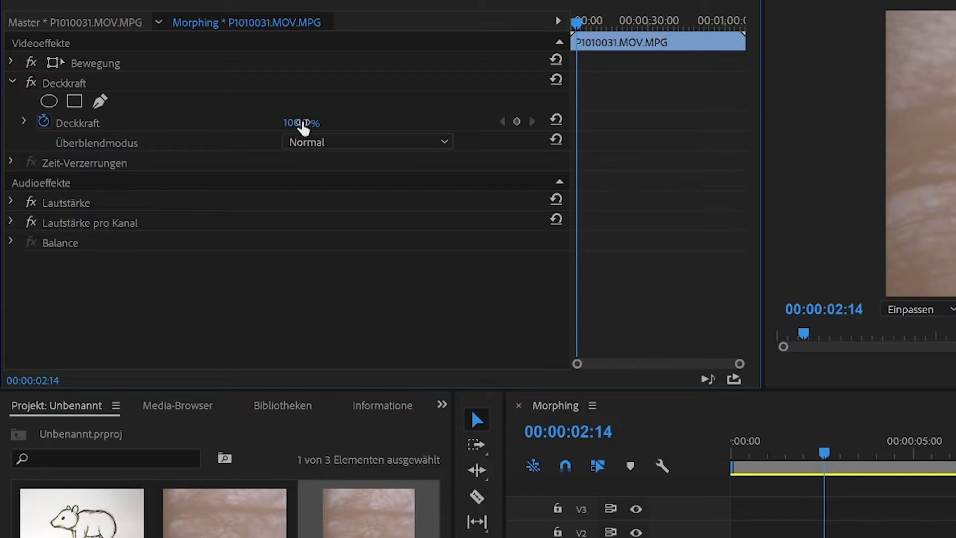
left_click(302, 126)
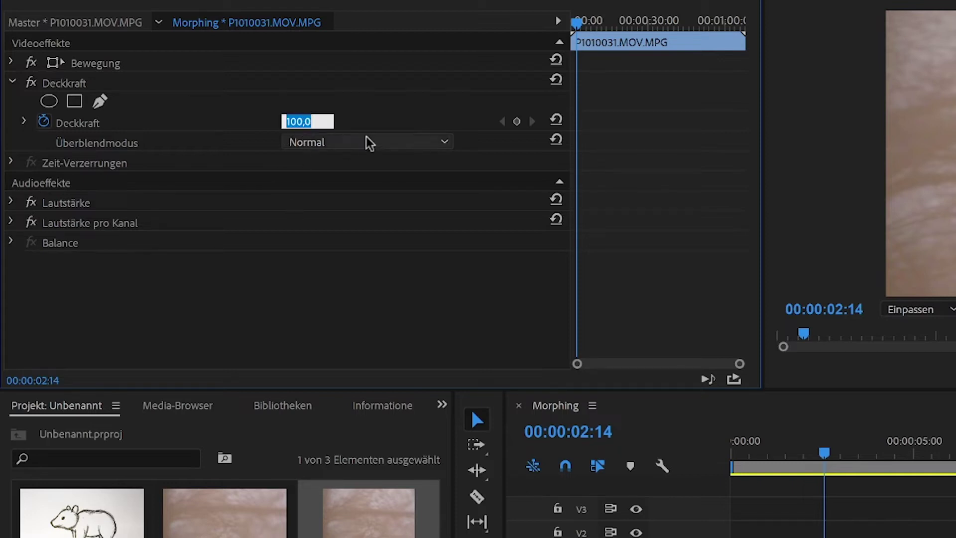
type("0")
key("Return")
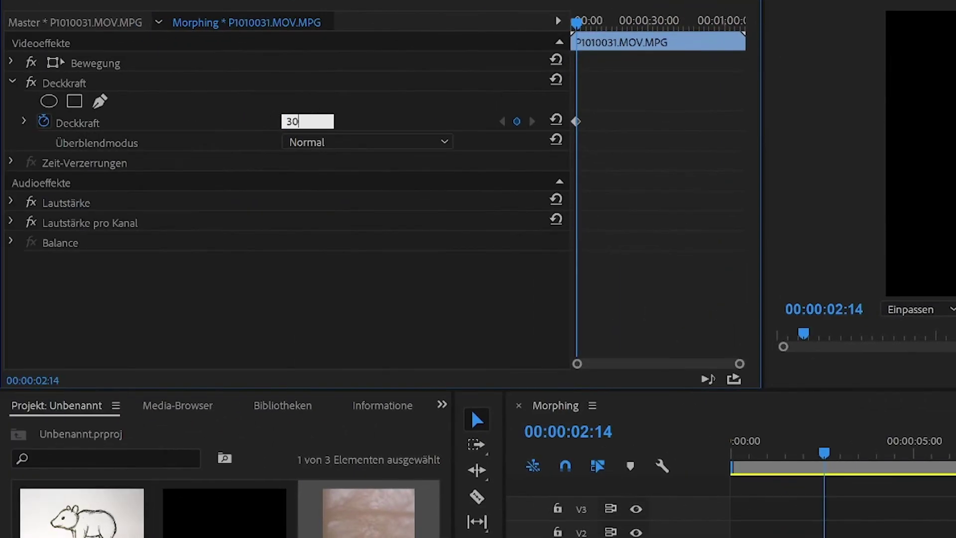
key("Return")
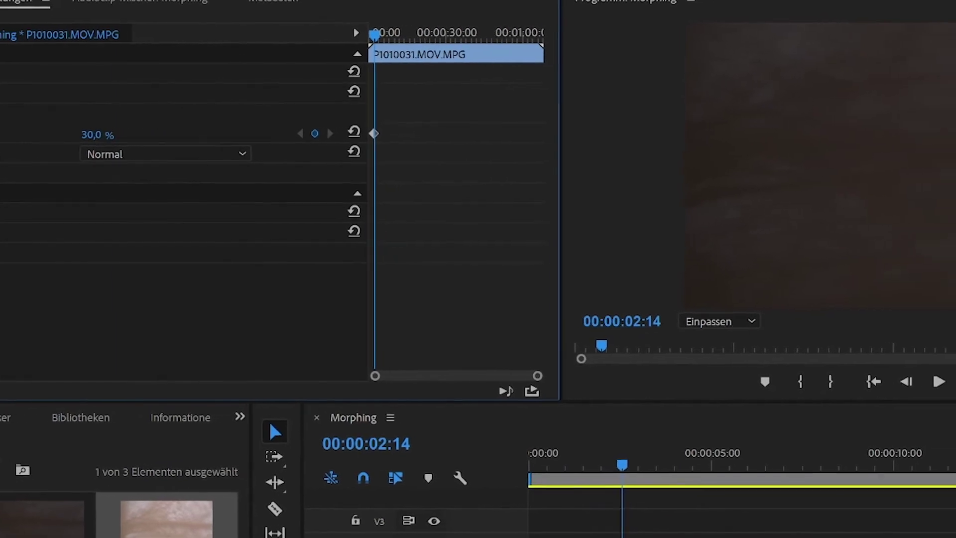
left_click_drag(83, 135, 129, 135)
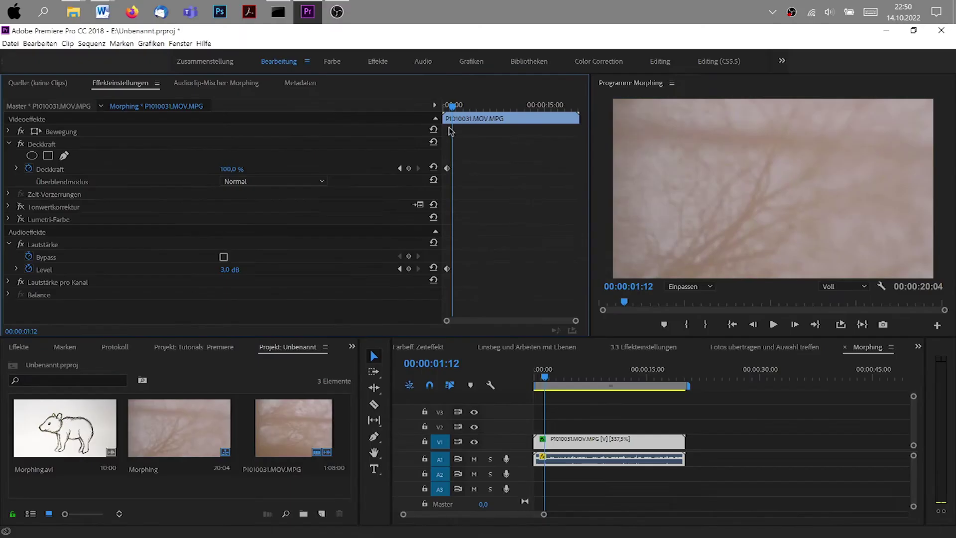
Set the skin clip's opacity to 0 % at its first keyframe
left_click_drag(452, 106, 448, 105)
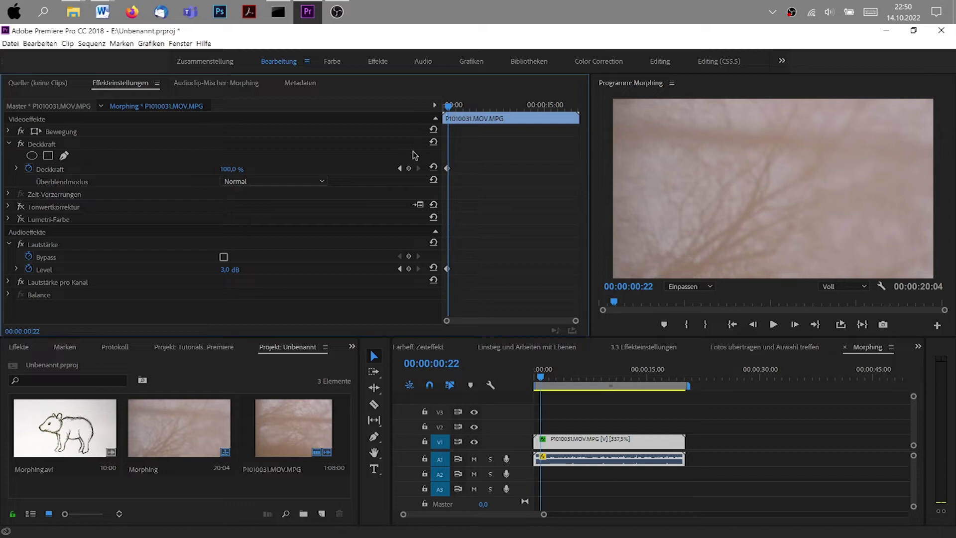
left_click(399, 168)
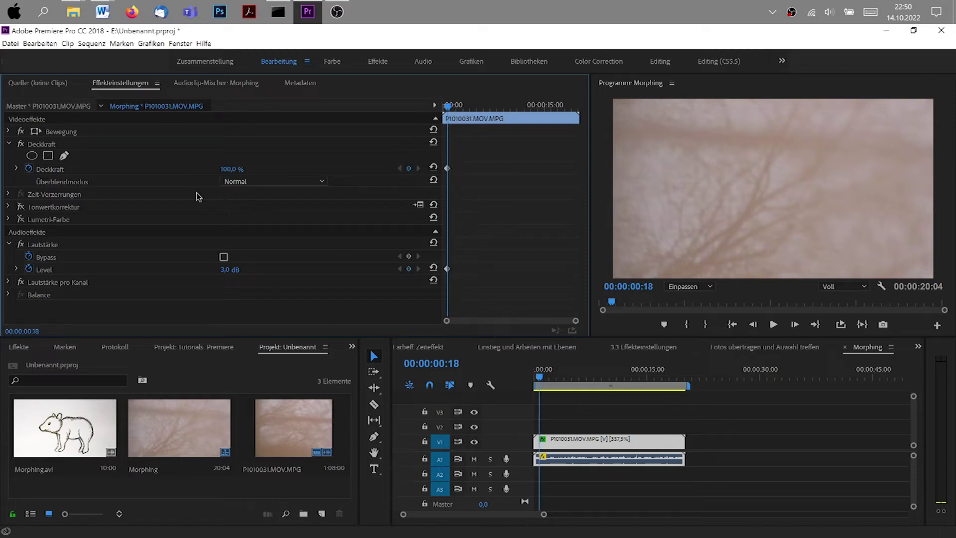
left_click(234, 169)
type("0")
key("Return")
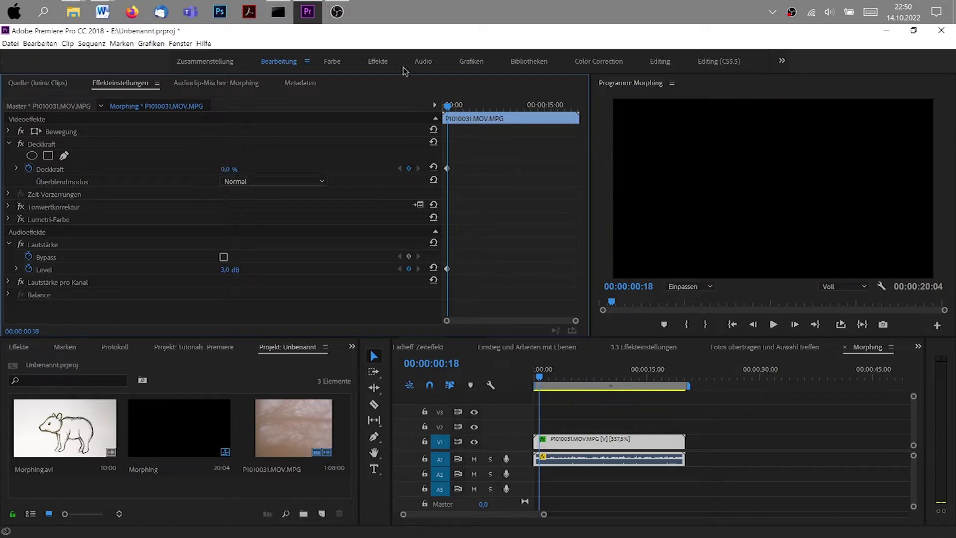
Add a 100 % opacity keyframe at 00:00:11:00 and play back the fade-in
left_click(516, 106)
left_click(237, 169)
type("100")
key("Return")
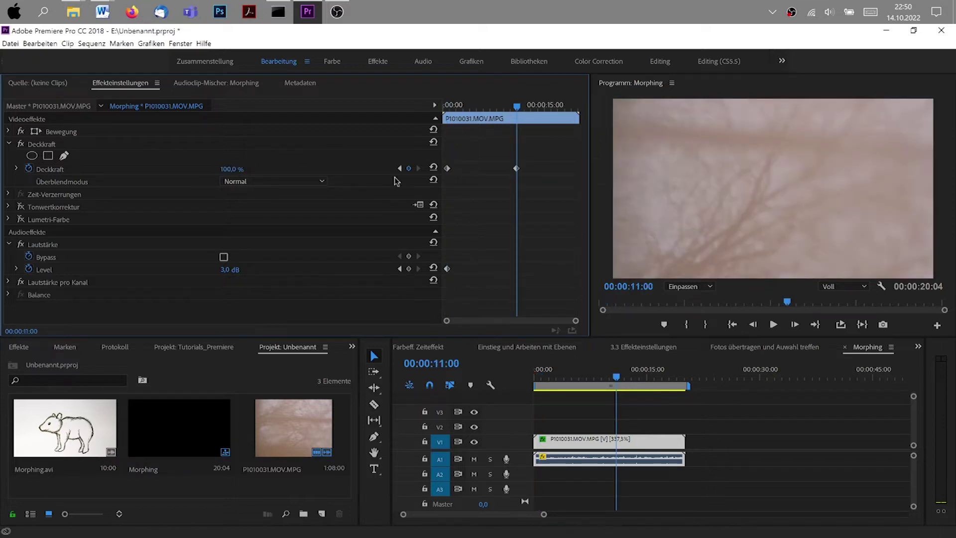
left_click(399, 169)
left_click(773, 325)
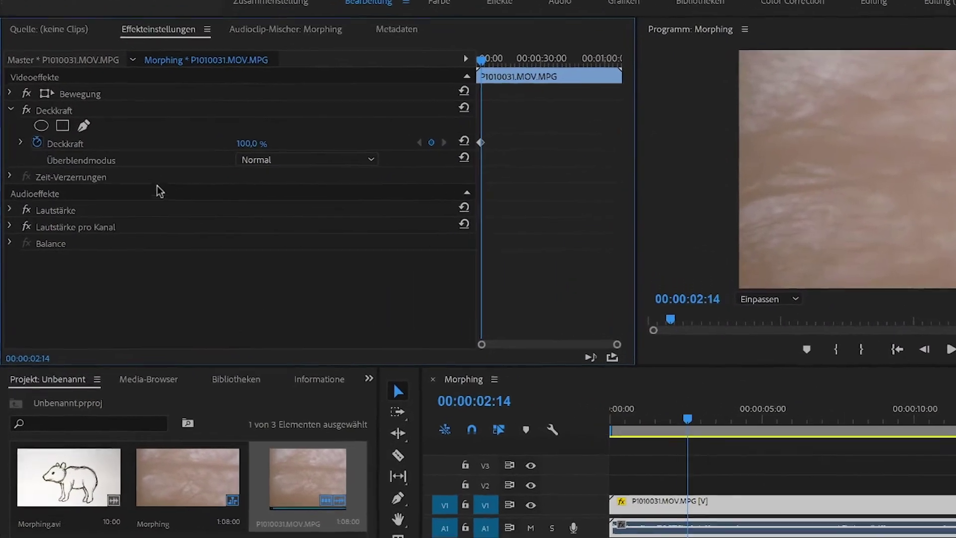
Place Morphing.avi on V2 at 00:00 and select it to show its blend modes
left_click(328, 145)
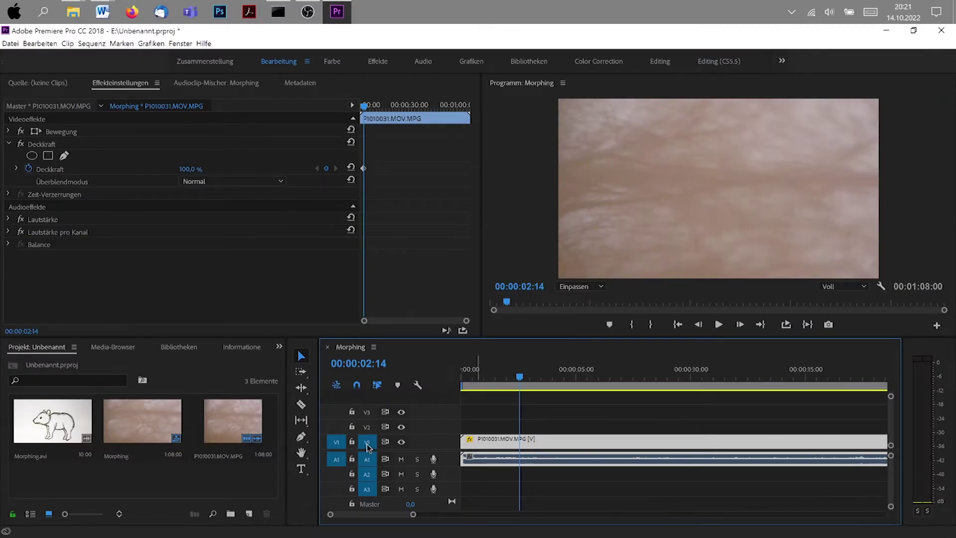
left_click(52, 428)
left_click_drag(39, 426, 466, 437)
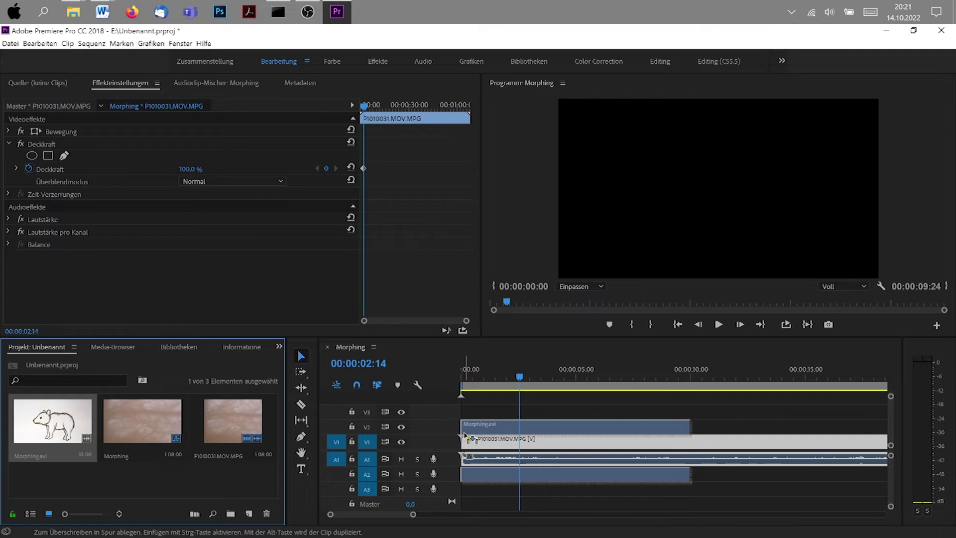
left_click_drag(466, 437, 466, 431)
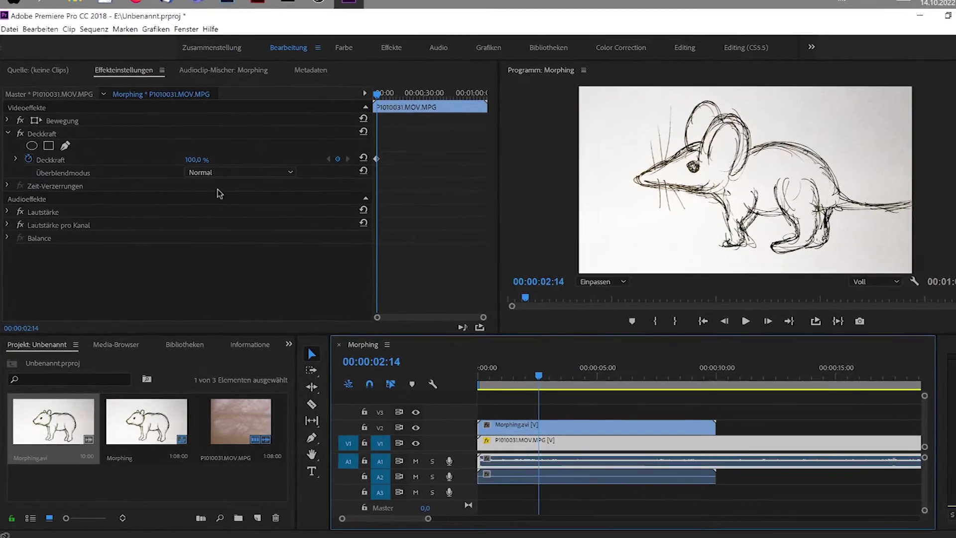
left_click(676, 429)
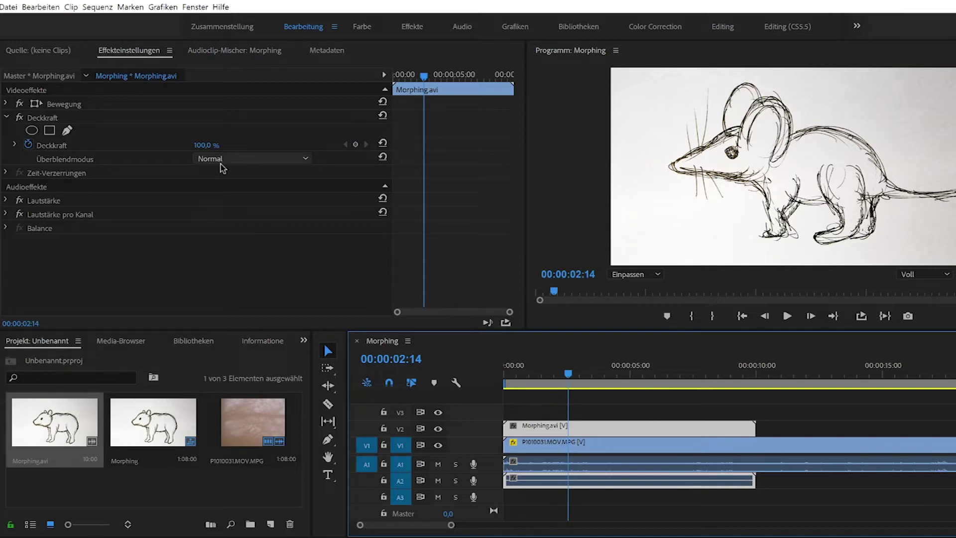
left_click(221, 159)
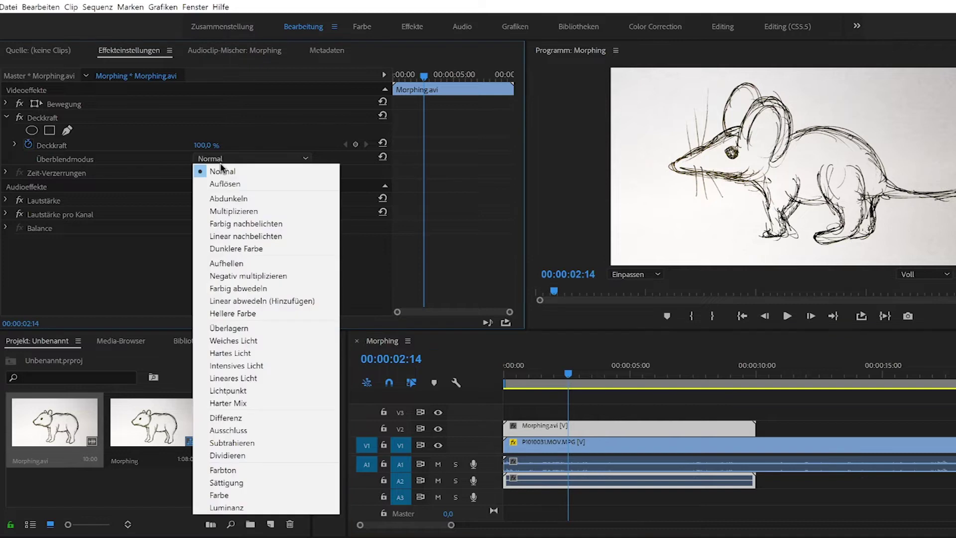
Set the Morphing.avi sketch's Überblendmodus to Multiplizieren
left_click(234, 212)
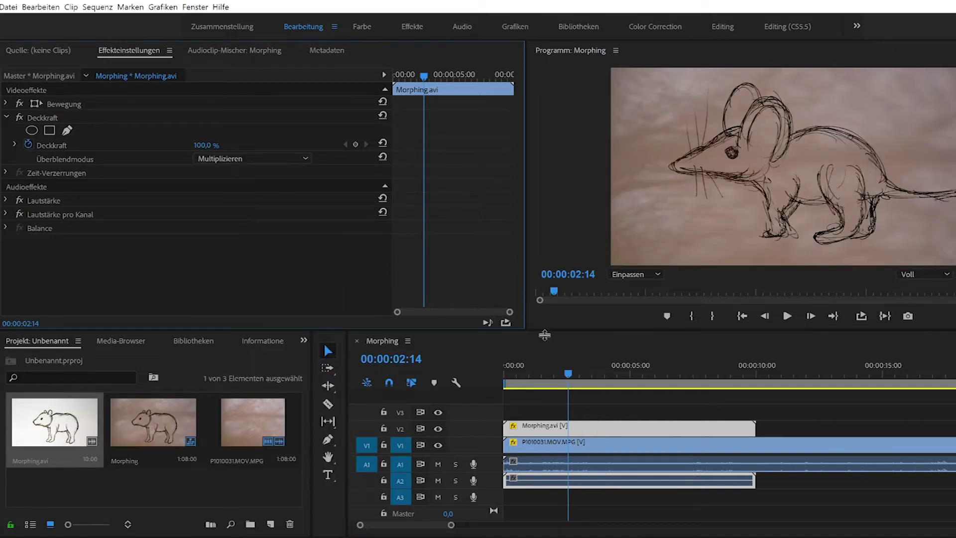
left_click(599, 432)
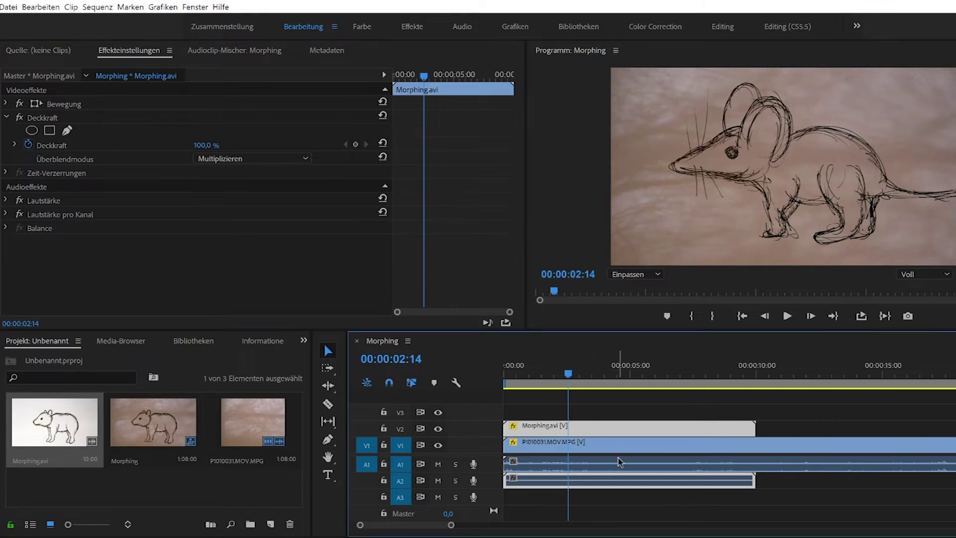
mouse_move(616, 453)
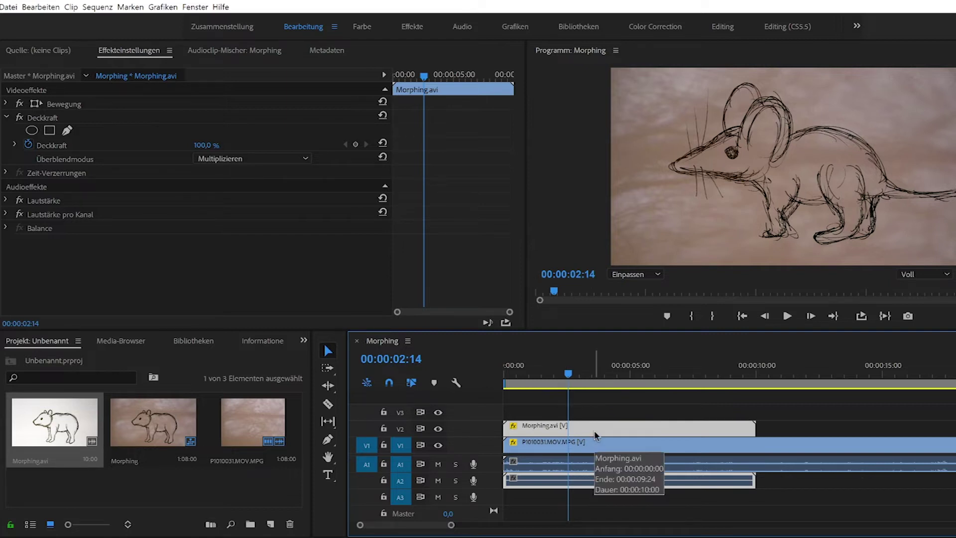
left_click(241, 164)
Set the skin clip's Lautstärke Level to 3,0 dB, adding a keyframe
left_click(241, 164)
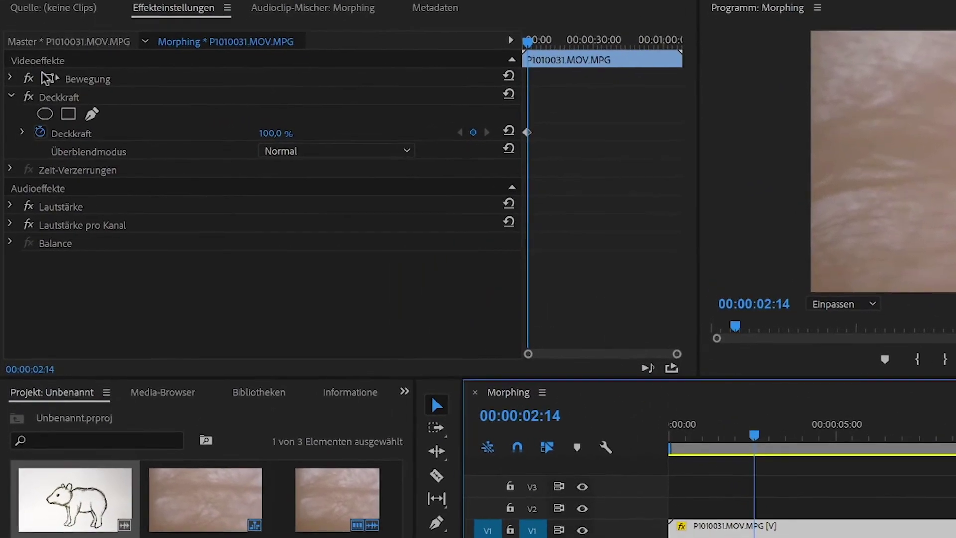
left_click(12, 83)
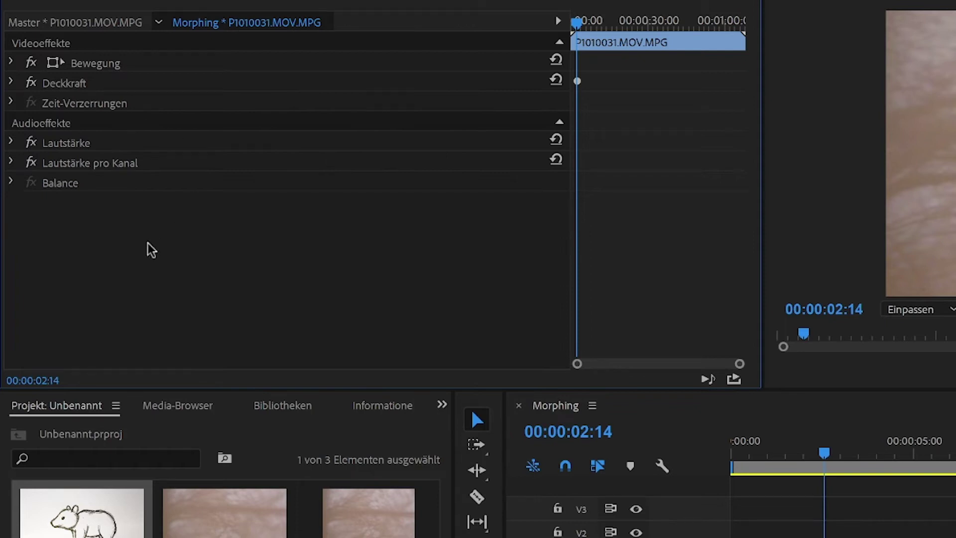
left_click(11, 143)
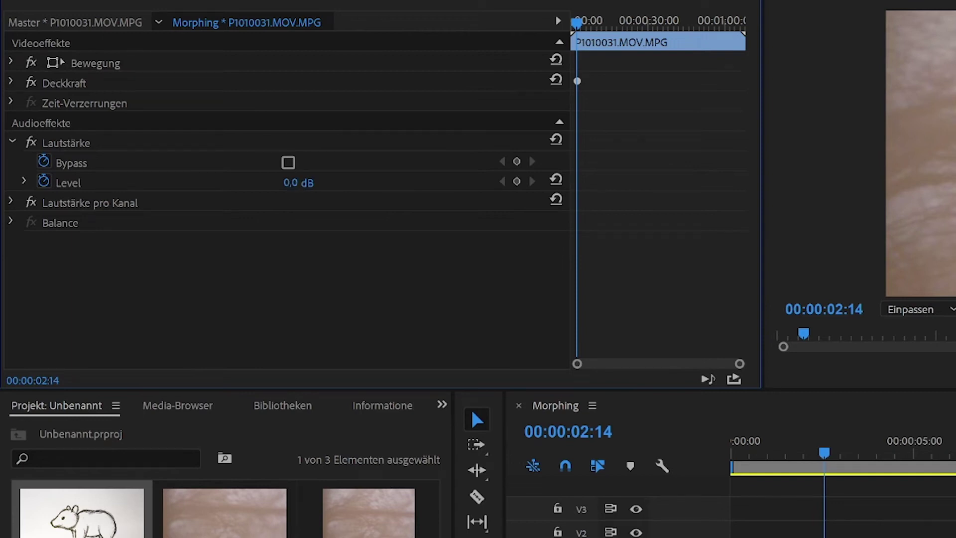
mouse_move(299, 182)
left_mouse_down()
mouse_move(319, 182)
mouse_move(295, 266)
left_mouse_up()
left_click(290, 183)
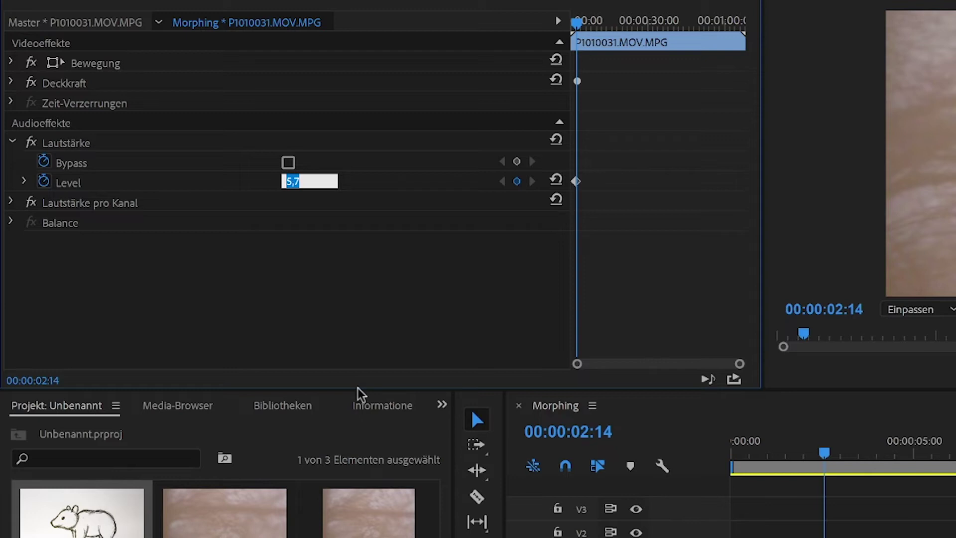
type("3")
key("Return")
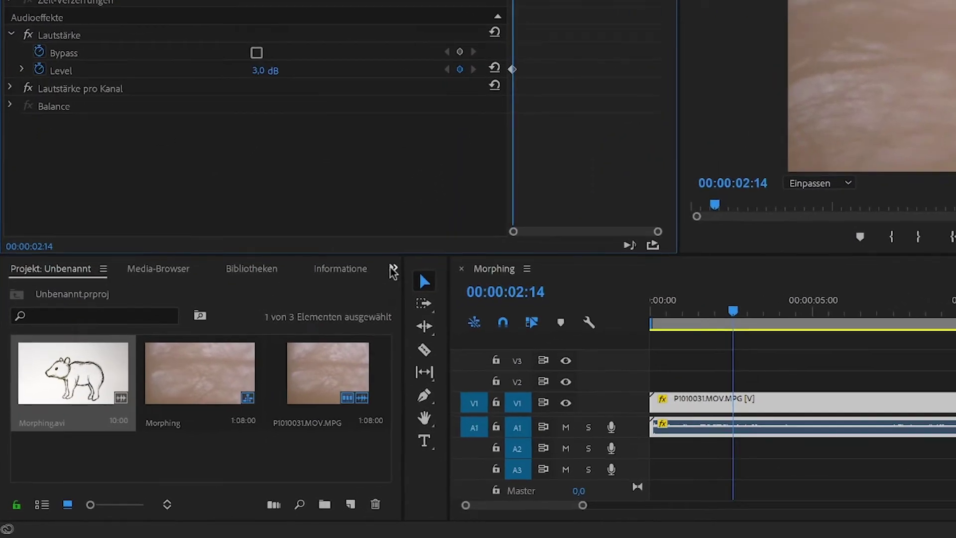
Apply Tonwertkorrektur from Videoeffekte > Anpassen to the skin clip on V1
left_click(393, 272)
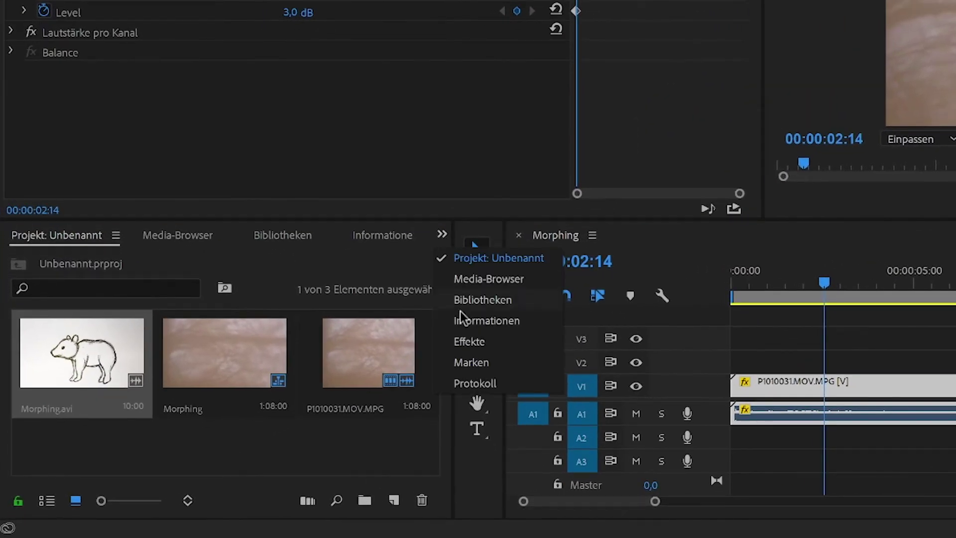
left_click(467, 341)
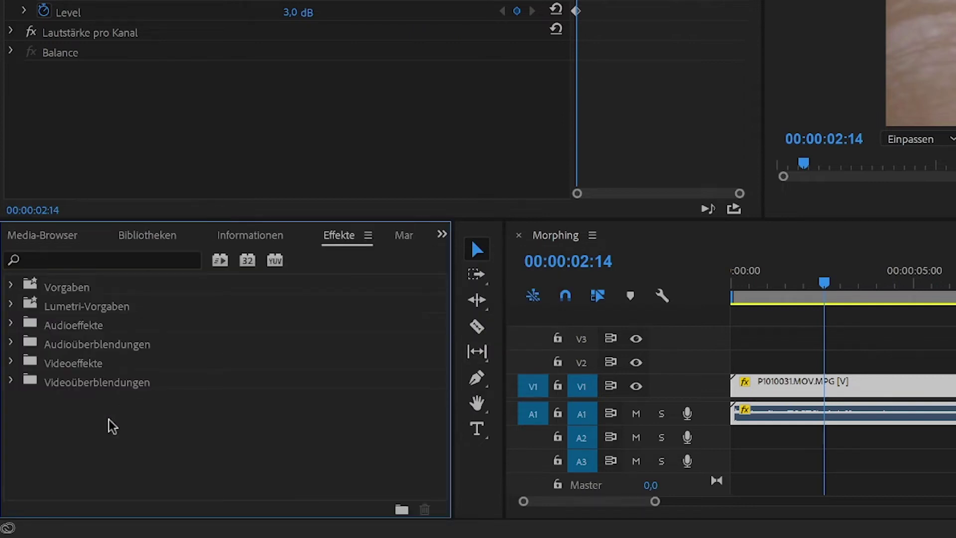
left_click(13, 362)
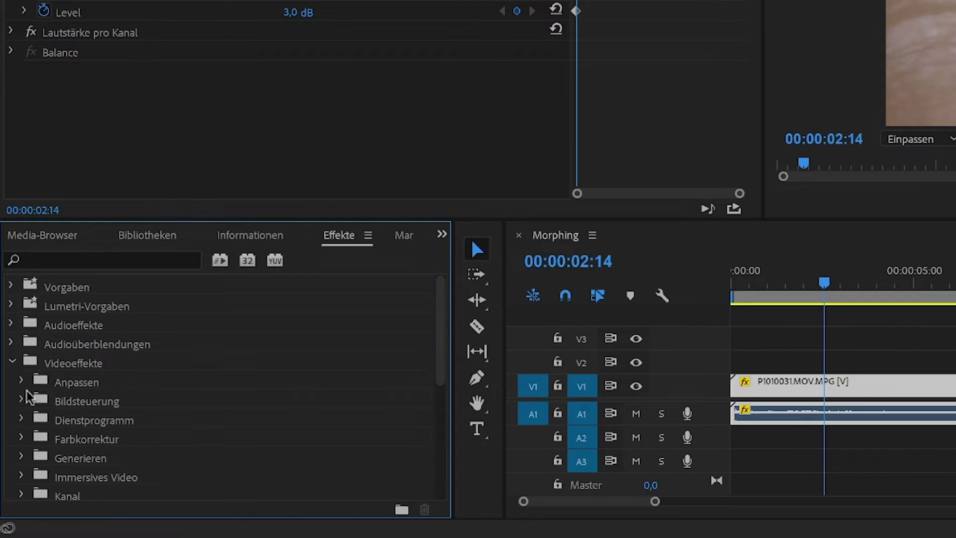
left_click(21, 382)
scroll(363, 367, "down", 2)
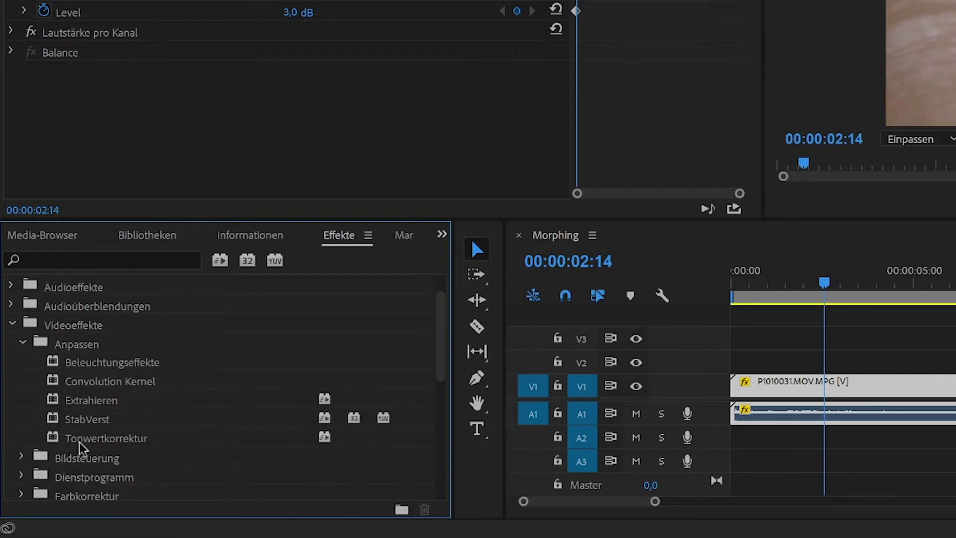
left_click_drag(80, 439, 934, 386)
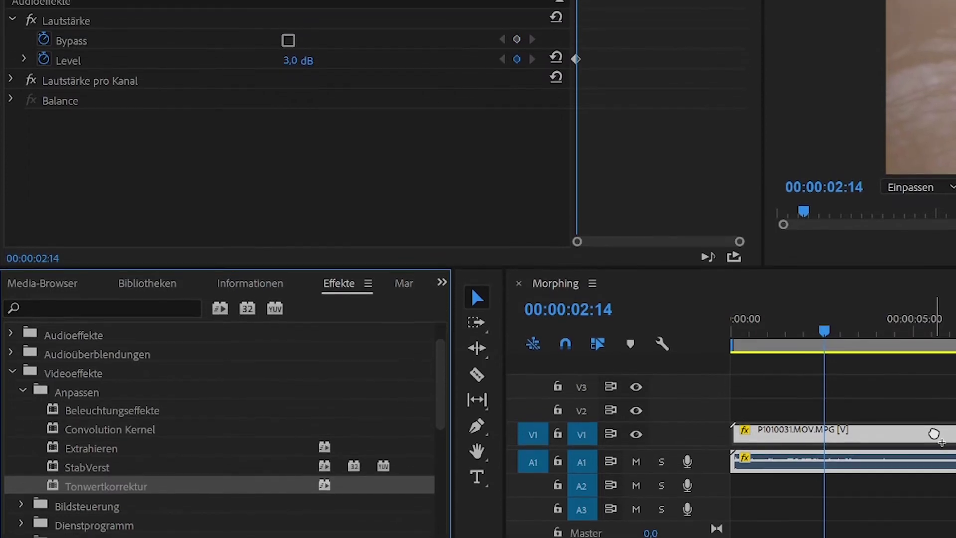
left_click_drag(934, 519, 934, 519)
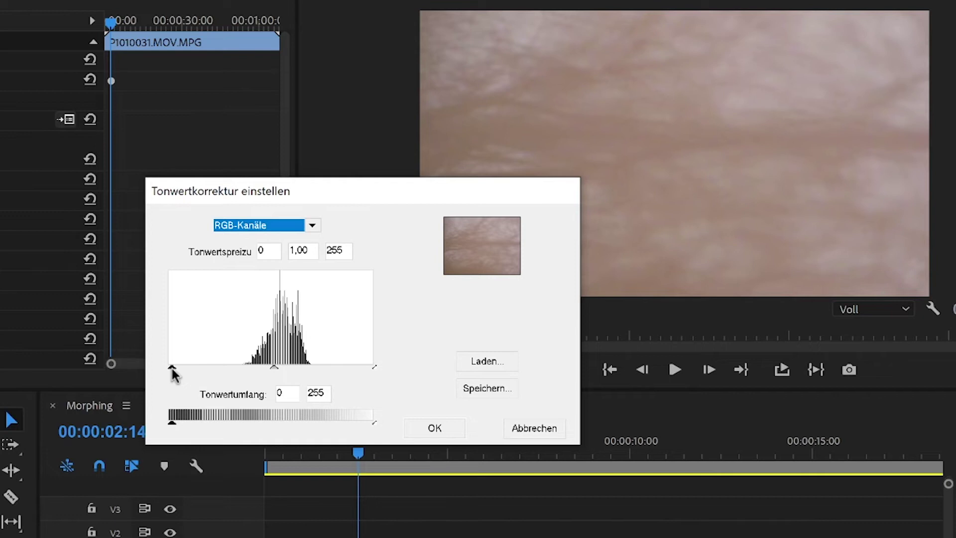
Set the levels black input to 83 and white input to 177, then confirm
mouse_move(172, 369)
left_mouse_down()
mouse_move(219, 373)
mouse_move(244, 362)
left_mouse_up()
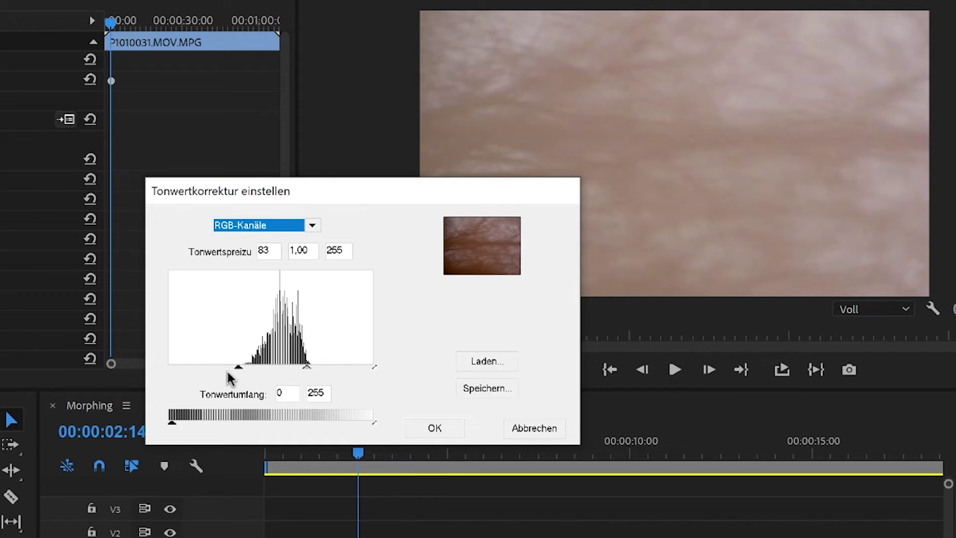
left_click_drag(377, 371, 315, 371)
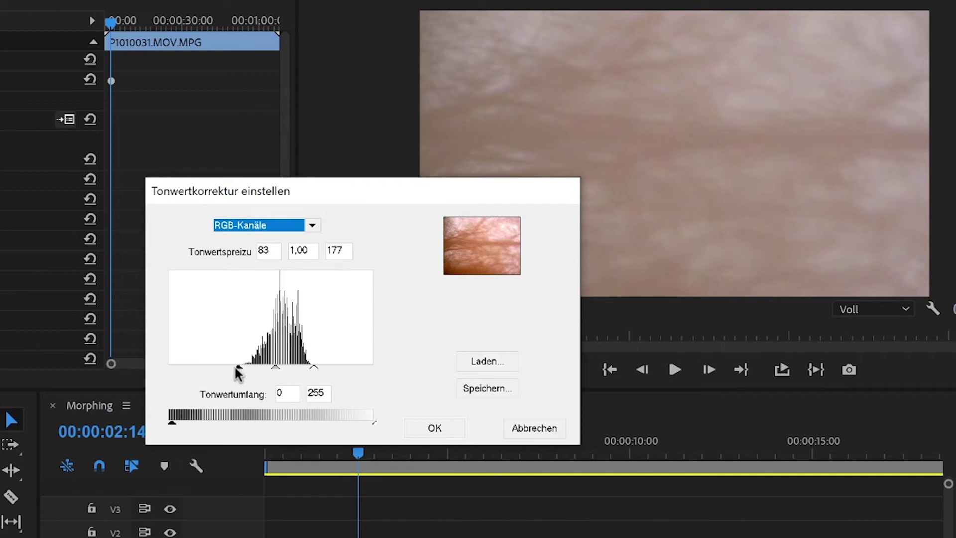
left_click(434, 427)
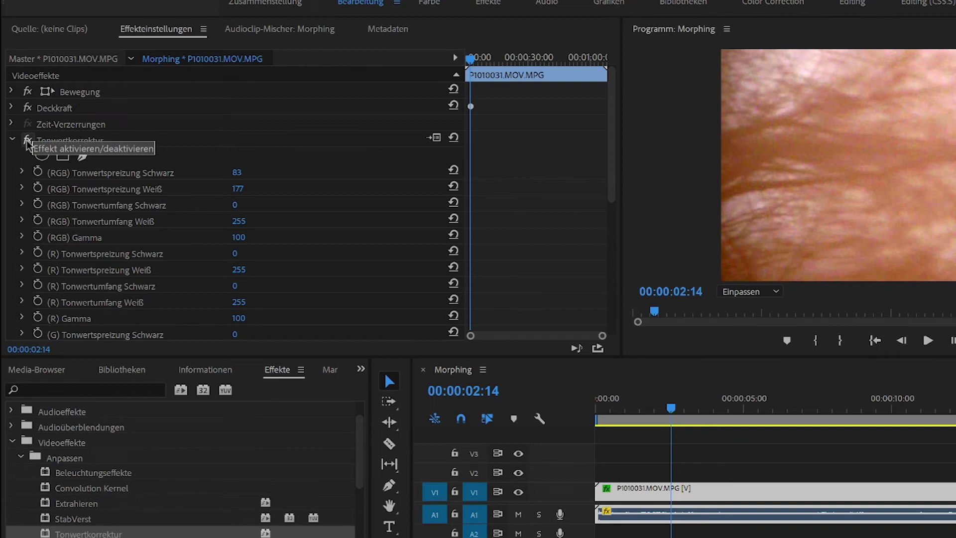
left_click(27, 141)
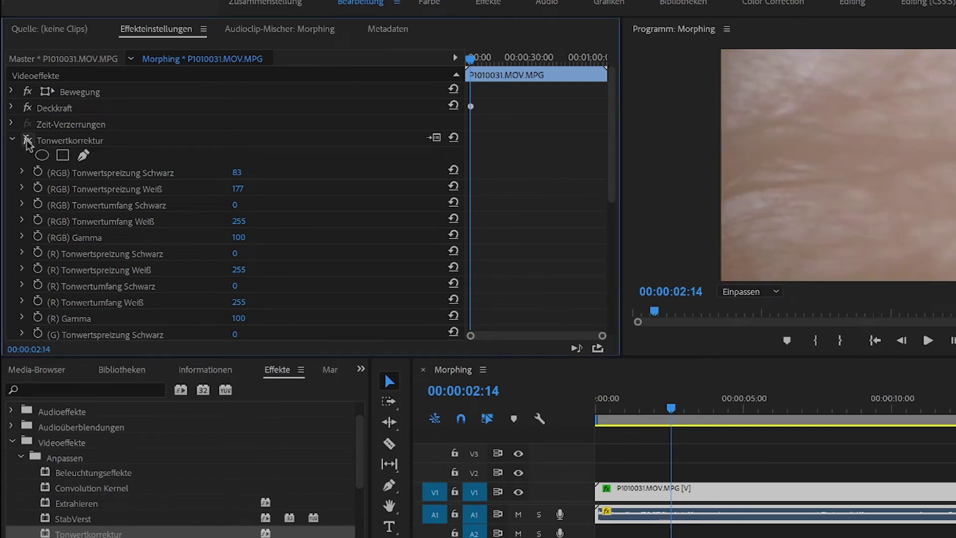
left_click(28, 141)
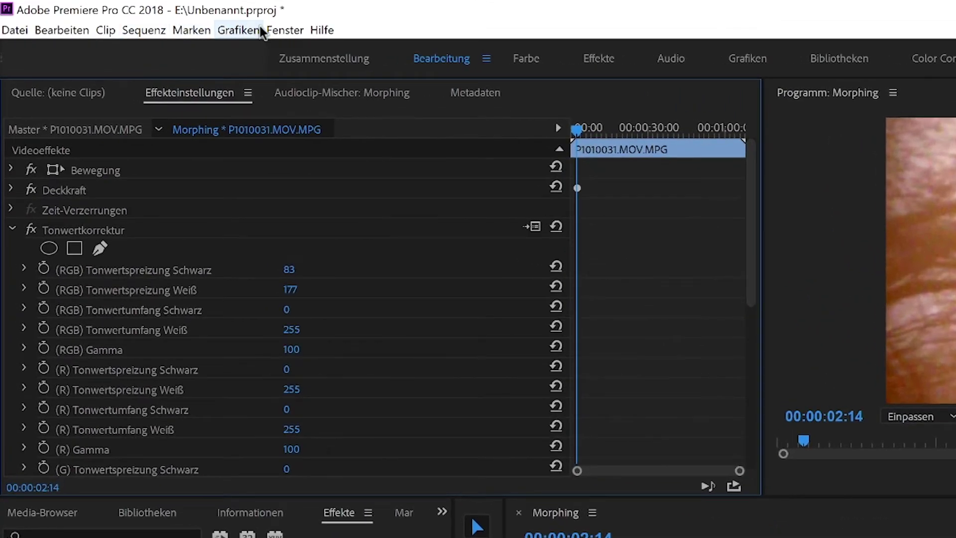
Open Lumetri-Farbe and add three RGB curve points forming an S-curve
left_click(243, 34)
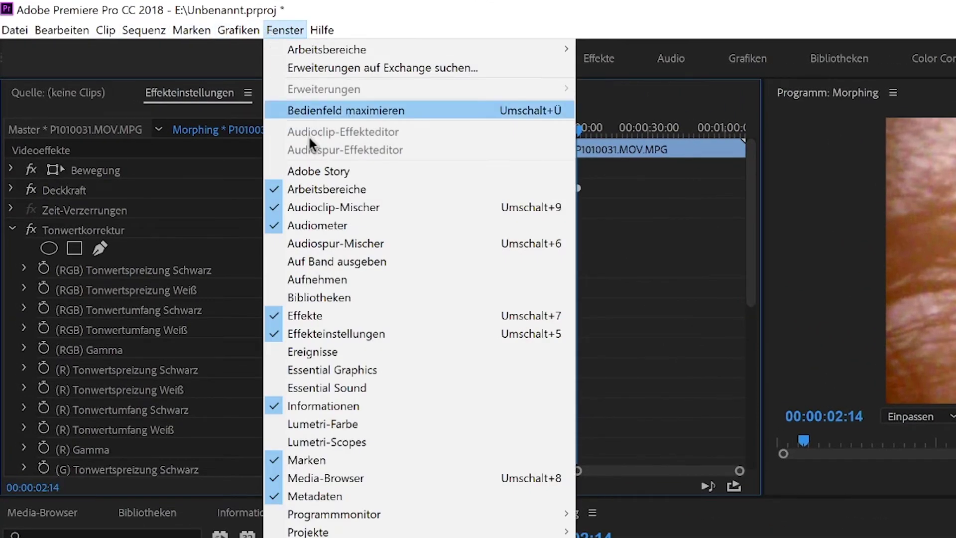
left_click(363, 424)
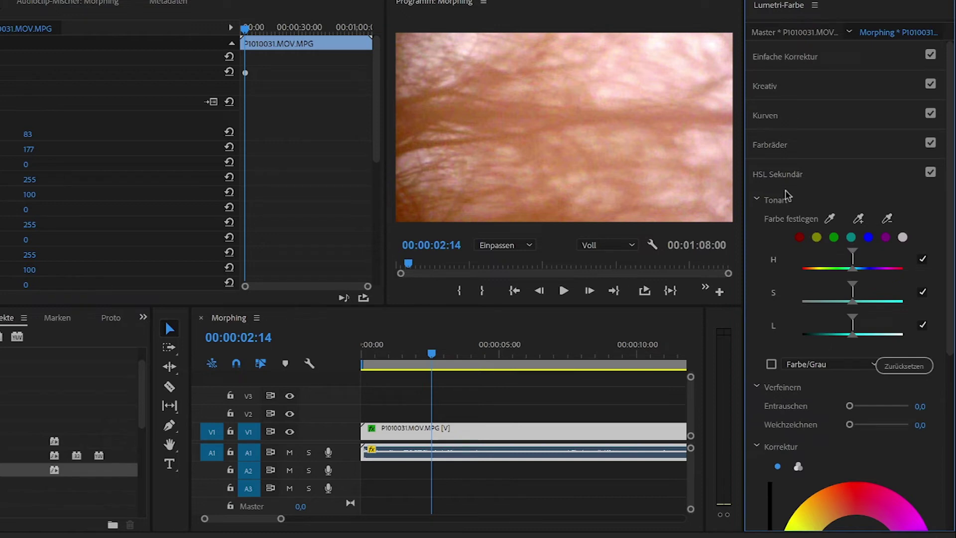
left_click(766, 118)
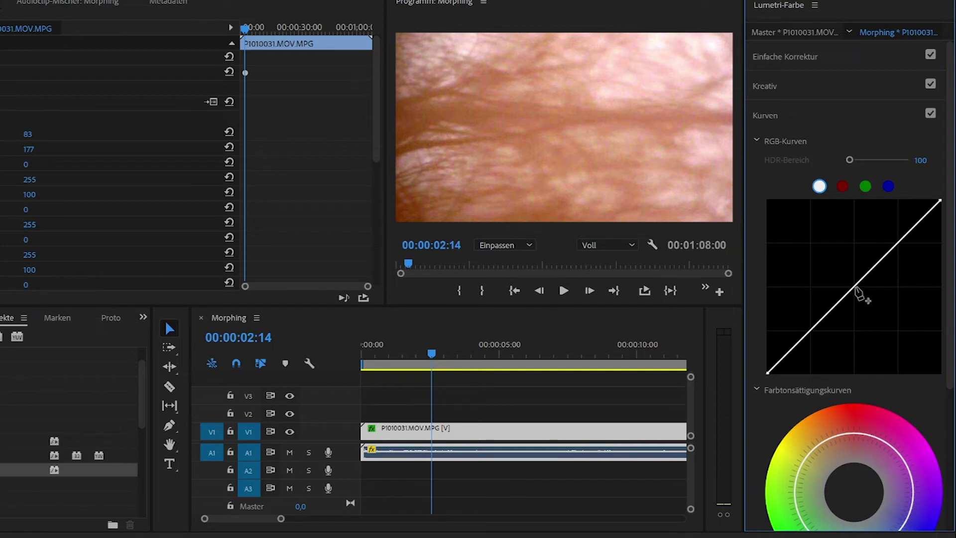
mouse_move(857, 293)
left_mouse_down()
mouse_move(854, 262)
mouse_move(860, 329)
mouse_move(857, 279)
left_mouse_up()
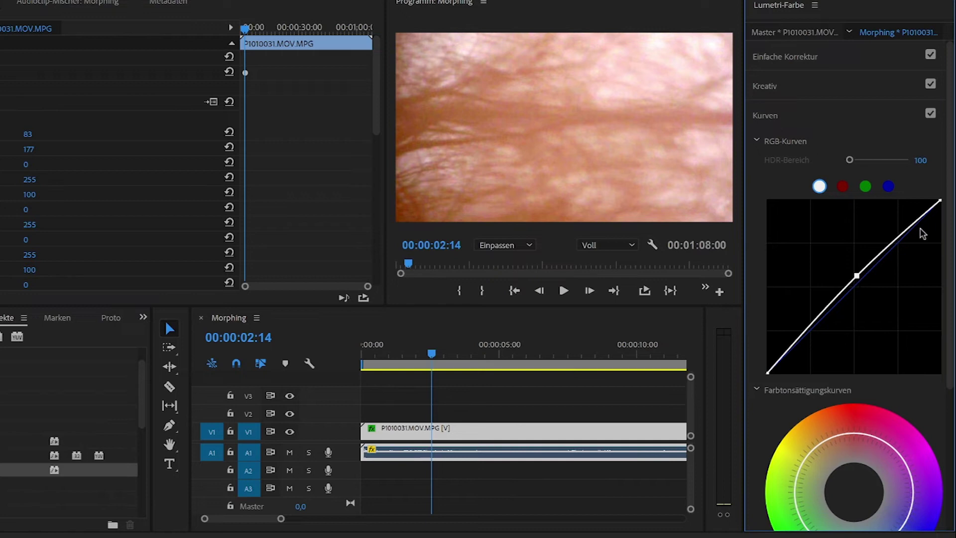
left_click_drag(905, 232, 896, 226)
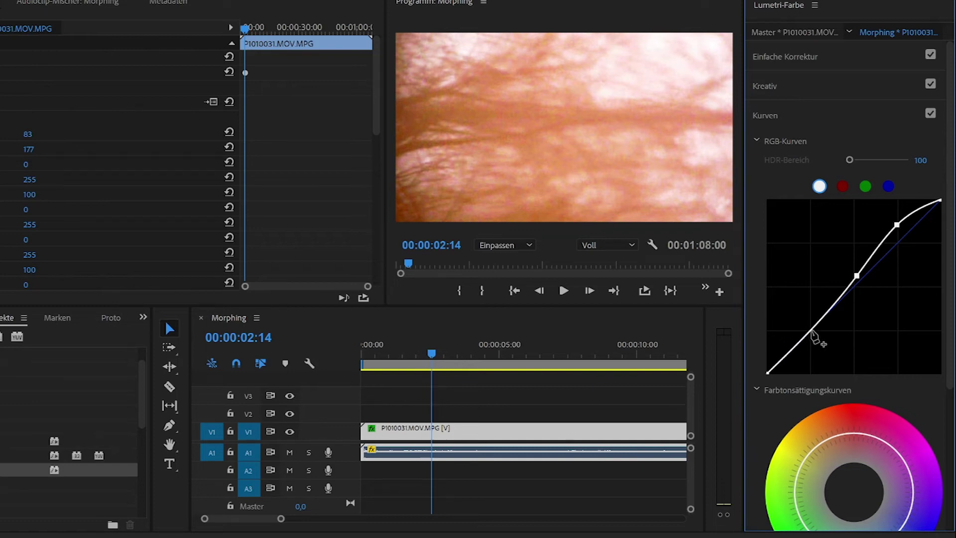
left_click_drag(813, 331, 815, 337)
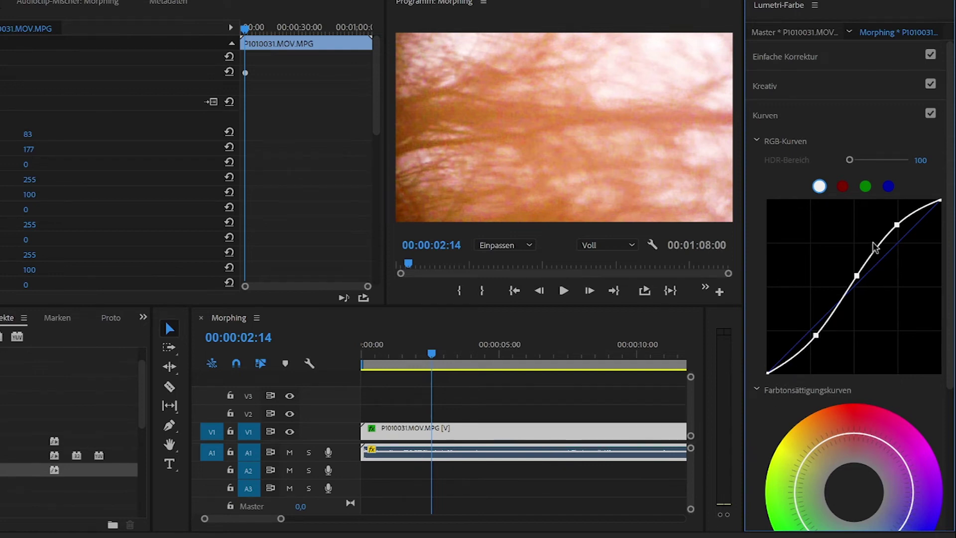
Fine-tune the three S-curve points, then show the Einfache Korrektur controls
mouse_move(857, 276)
left_mouse_down()
mouse_move(857, 261)
mouse_move(852, 299)
mouse_move(853, 282)
left_mouse_up()
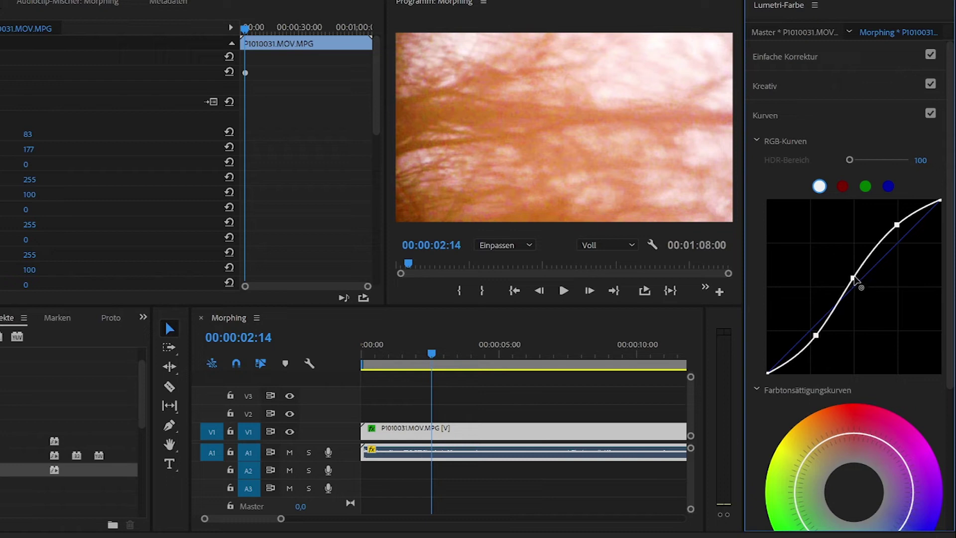
left_click_drag(854, 282, 854, 290)
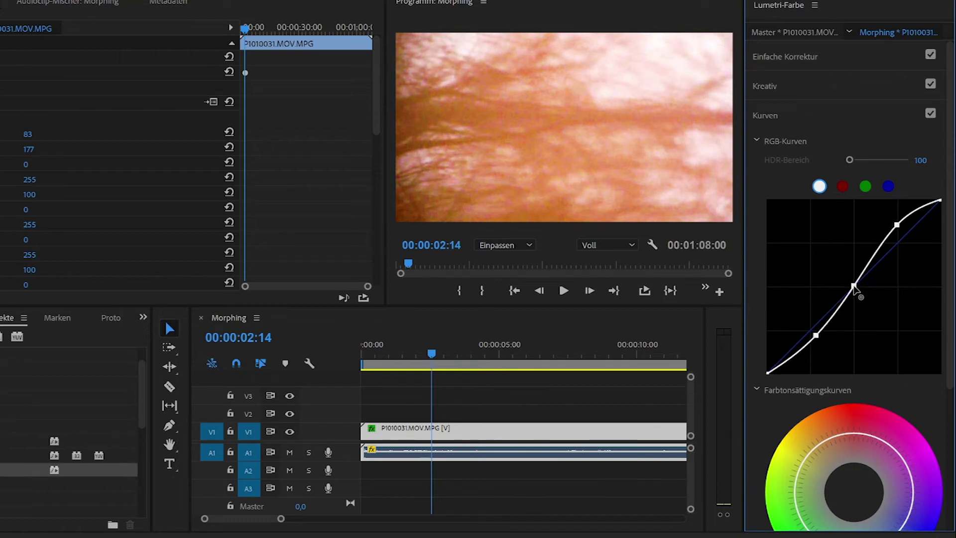
left_click_drag(896, 226, 901, 233)
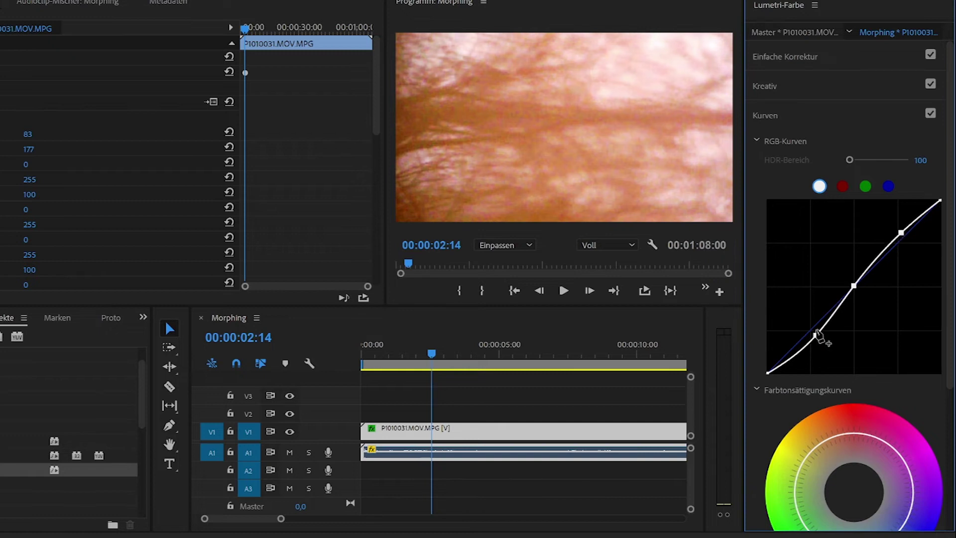
left_click_drag(815, 338, 812, 336)
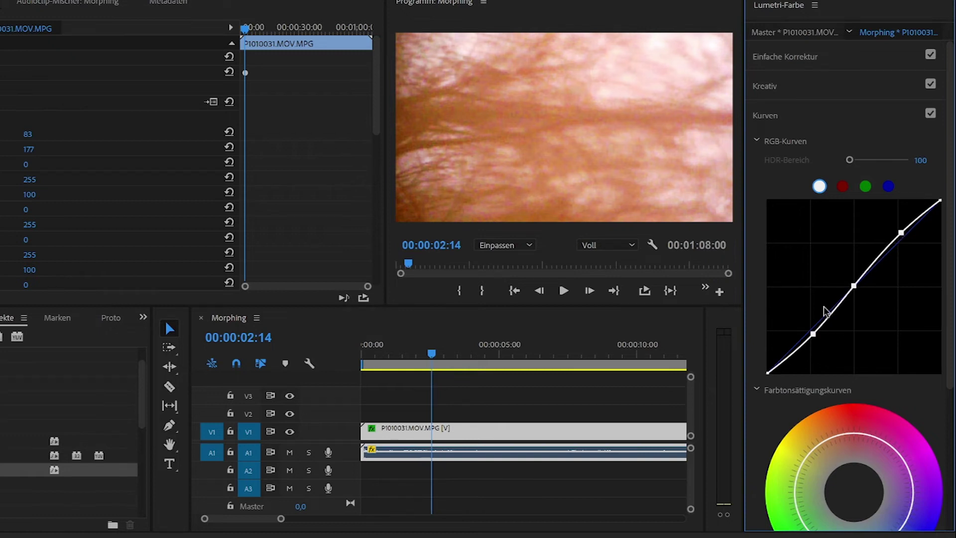
left_click(804, 59)
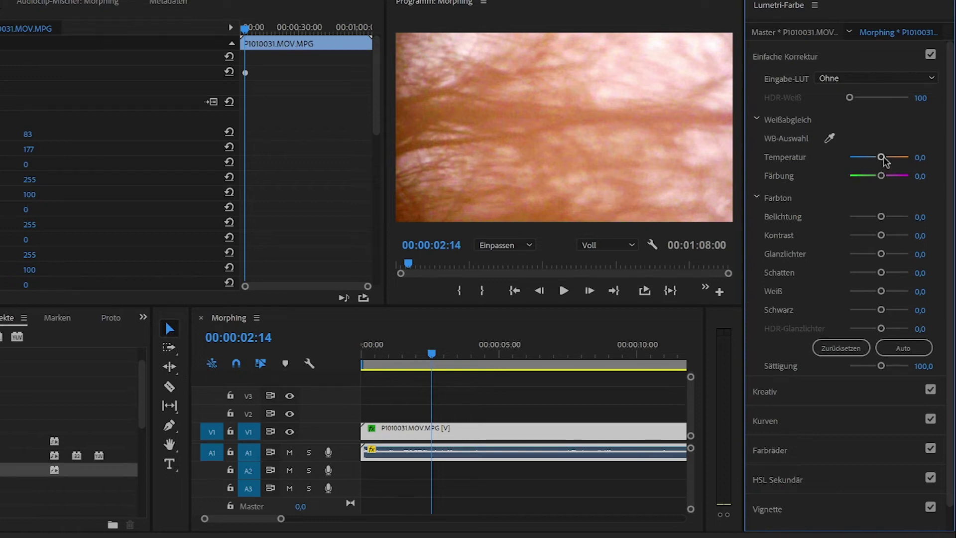
Warm the white balance to Temperature 22,9 and Tint 15,7, and reset Highlights to 0
left_click_drag(883, 157, 886, 164)
left_click_drag(882, 176, 884, 177)
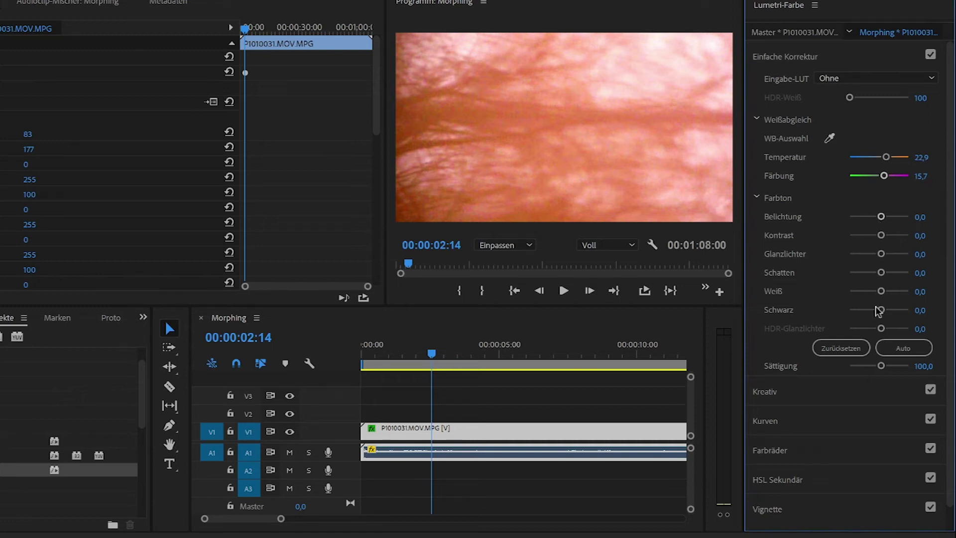
left_click(887, 254)
mouse_move(883, 274)
left_mouse_down()
mouse_move(902, 274)
mouse_move(865, 270)
left_mouse_up()
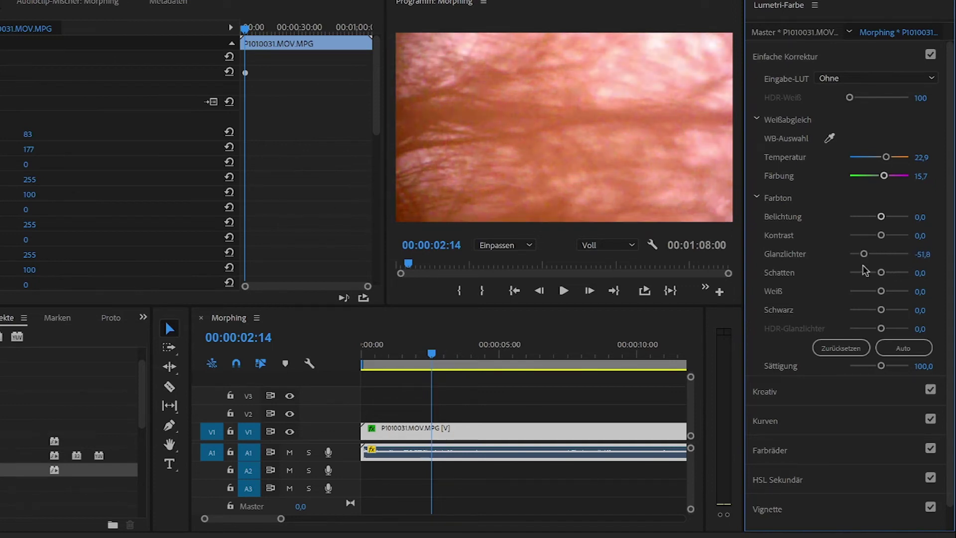
left_click(923, 254)
type("0")
key("Return")
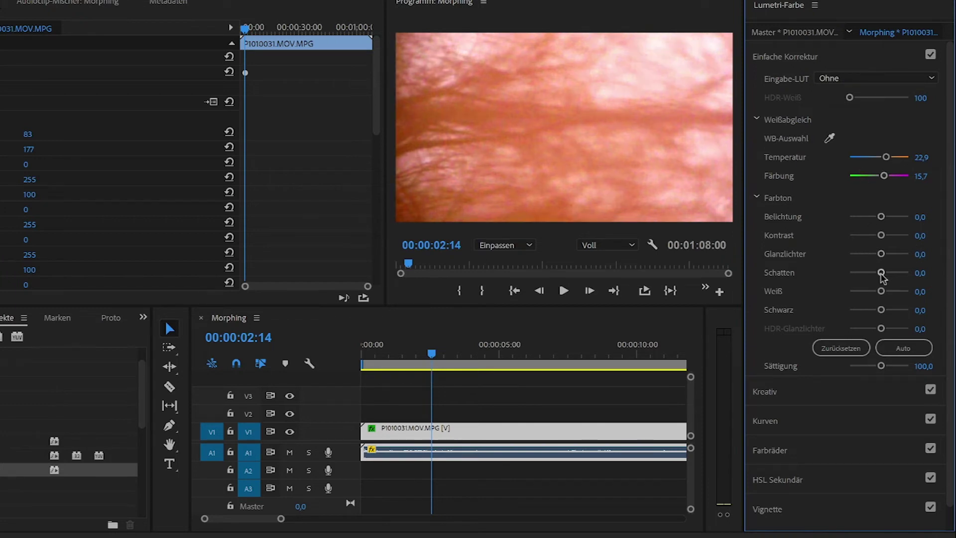
Reset Shadows to 0 and expand the HSL Secondary section
mouse_move(881, 272)
left_mouse_down()
mouse_move(837, 279)
mouse_move(913, 273)
left_mouse_up()
left_click(920, 273)
type("0")
key("Return")
left_click(769, 483)
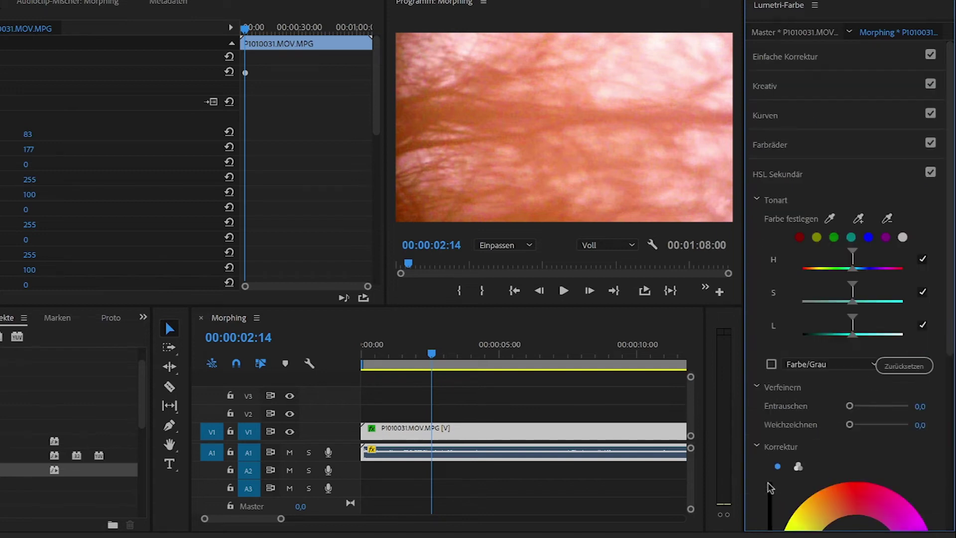
scroll(879, 263, "down", 3)
scroll(879, 262, "down", 2)
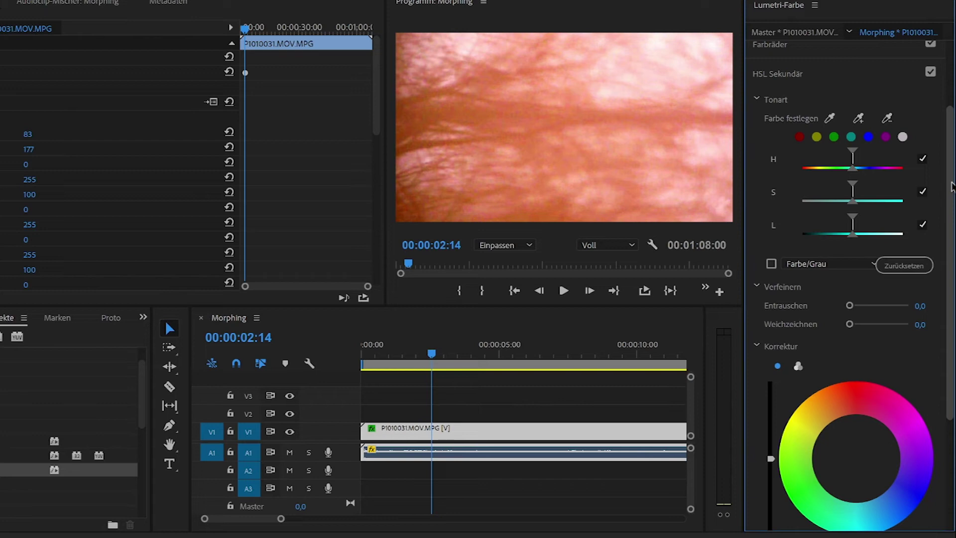
Sample the skin colour with the HSL Secondary eyedropper and raise the key's Denoise to 100
left_click(830, 119)
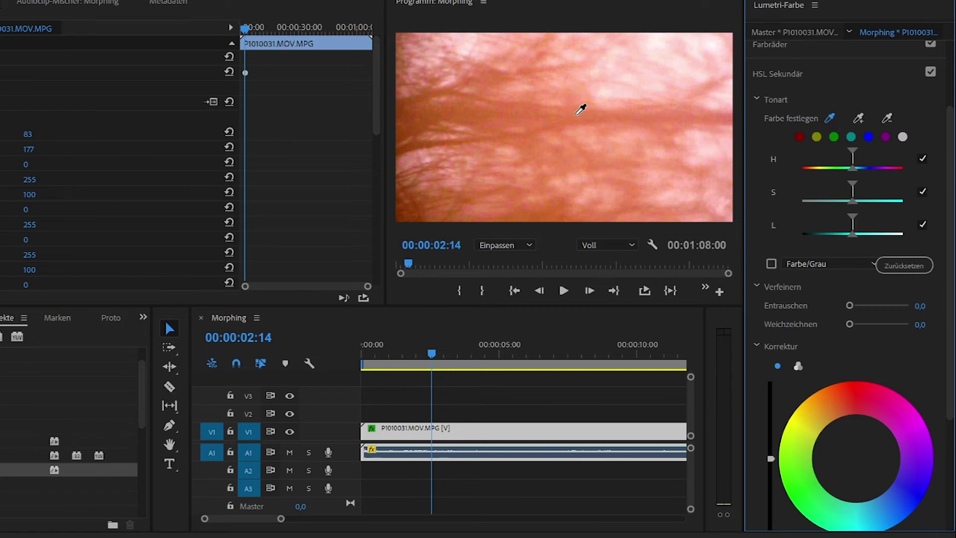
left_click(581, 114)
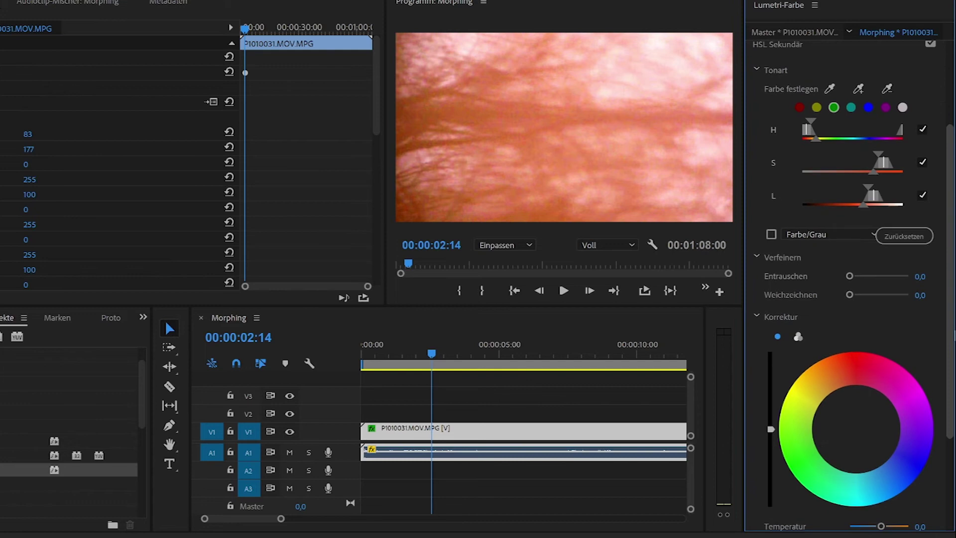
scroll(891, 298, "down", 3)
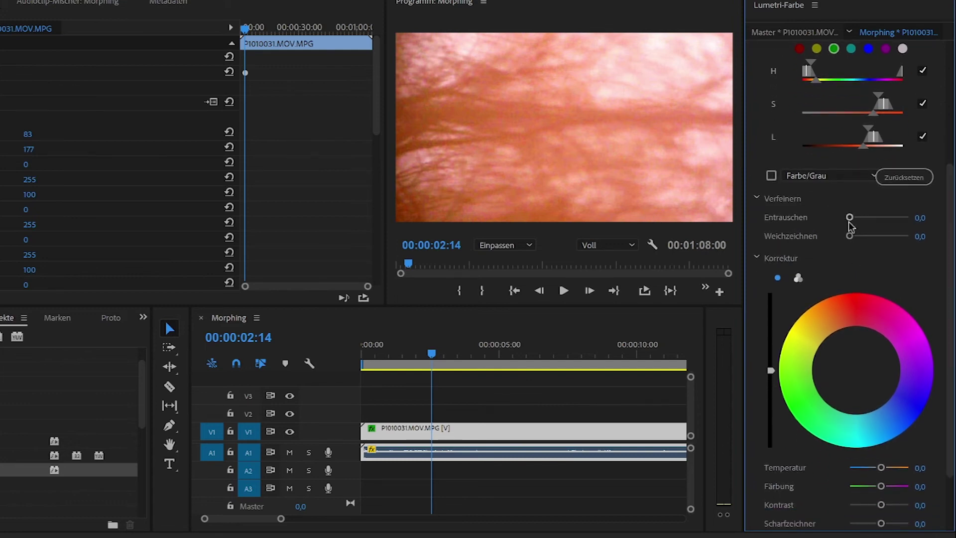
left_click_drag(850, 218, 900, 217)
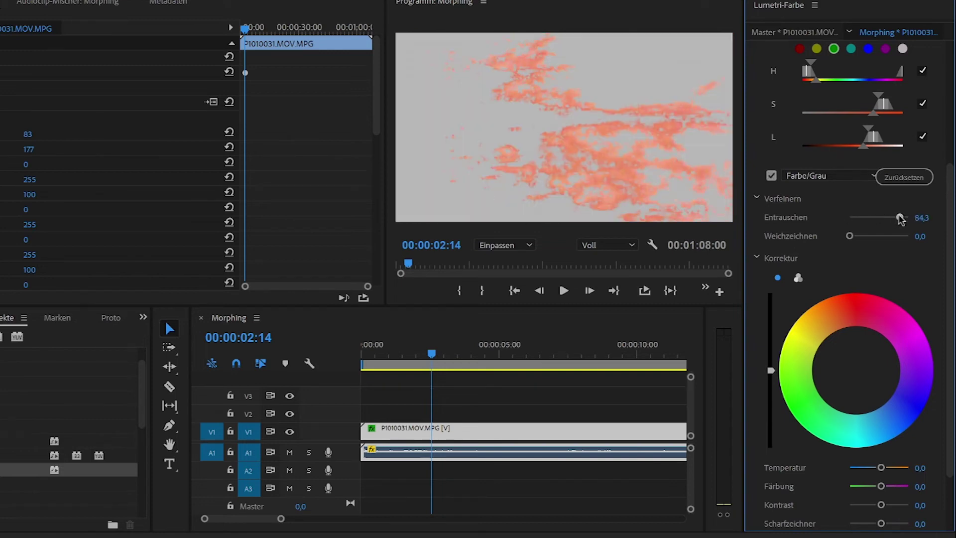
left_click_drag(900, 218, 918, 217)
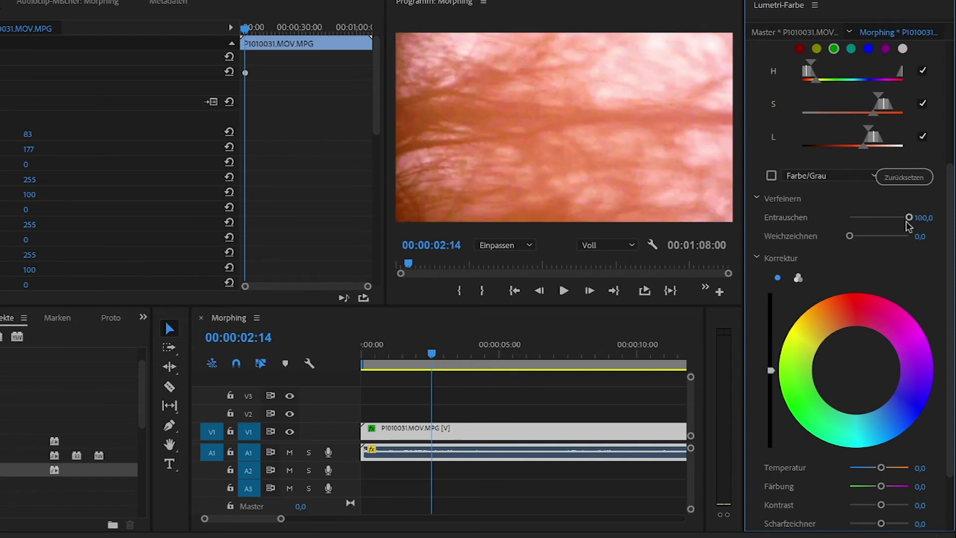
scroll(950, 274, "down", 3)
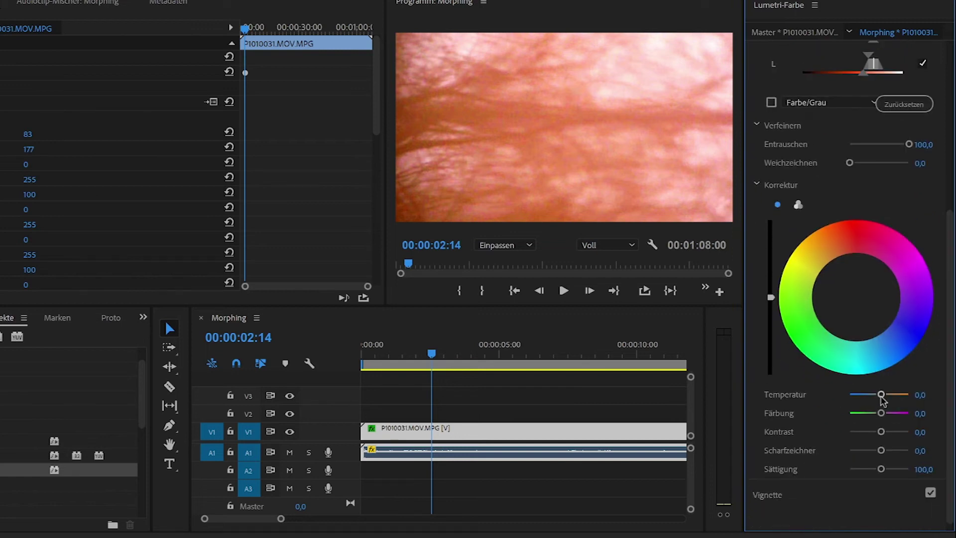
Widen the hue, saturation and lightness key ranges and settle the correction Tint at -51,8
left_click_drag(884, 418, 907, 417)
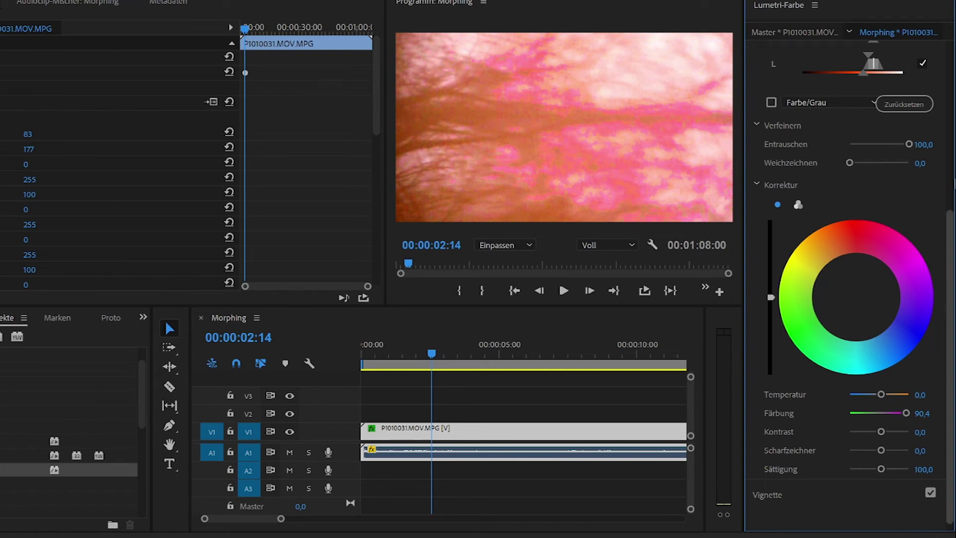
scroll(846, 199, "up", 5)
left_click_drag(874, 222, 827, 221)
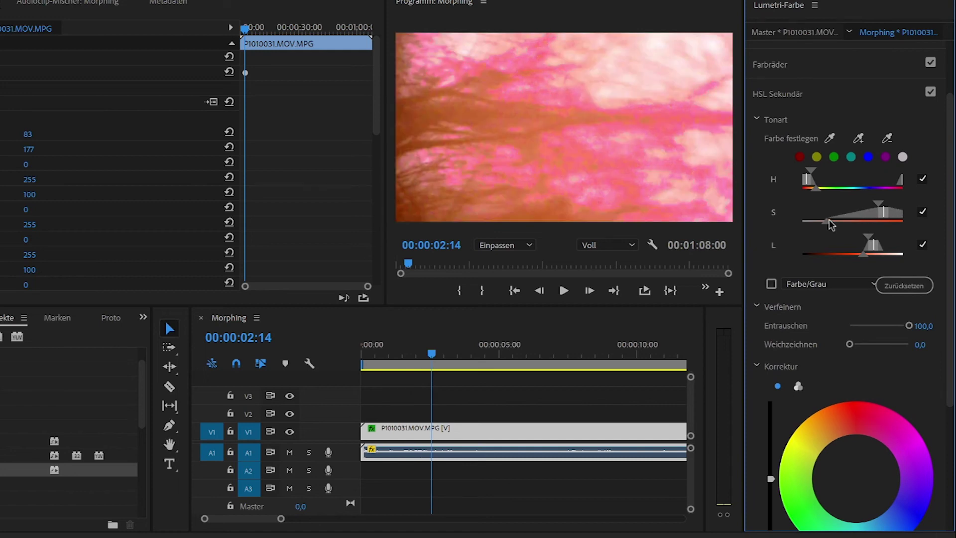
left_click_drag(816, 190, 846, 189)
left_click_drag(864, 254, 817, 255)
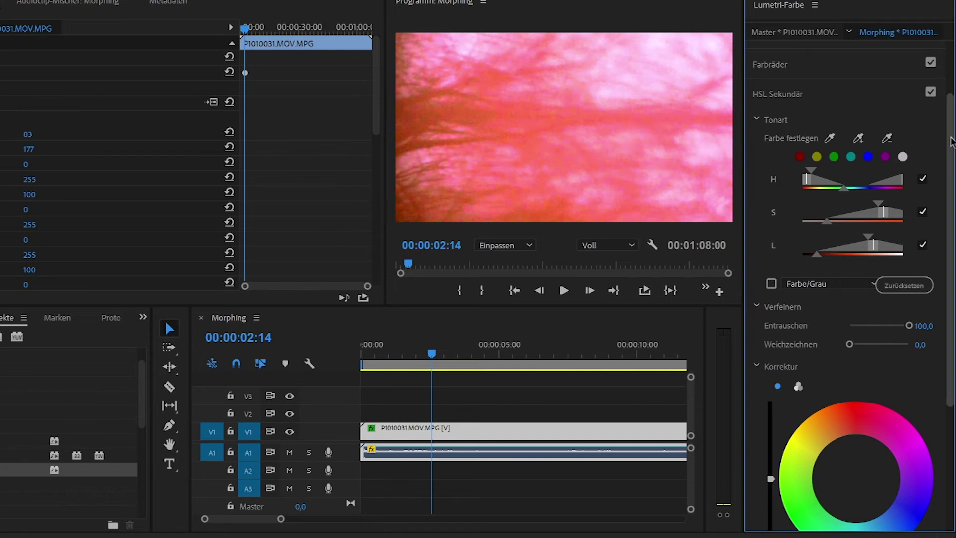
left_click_drag(951, 142, 950, 287)
mouse_move(911, 404)
left_mouse_down()
mouse_move(849, 403)
mouse_move(864, 404)
left_mouse_up()
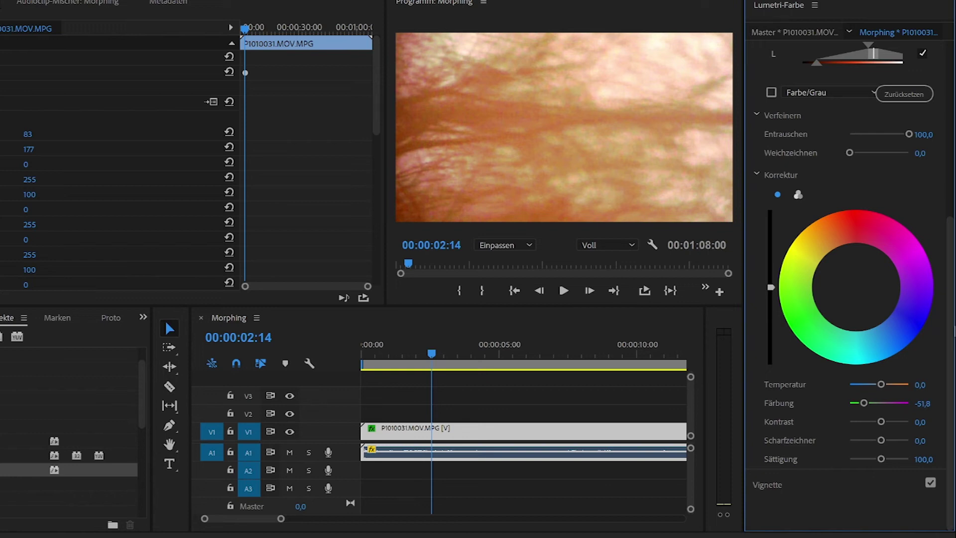
Test stronger and weaker Contrast on the keyed skin, reset it to 0, and raise Saturation
scroll(952, 329, "up", 1)
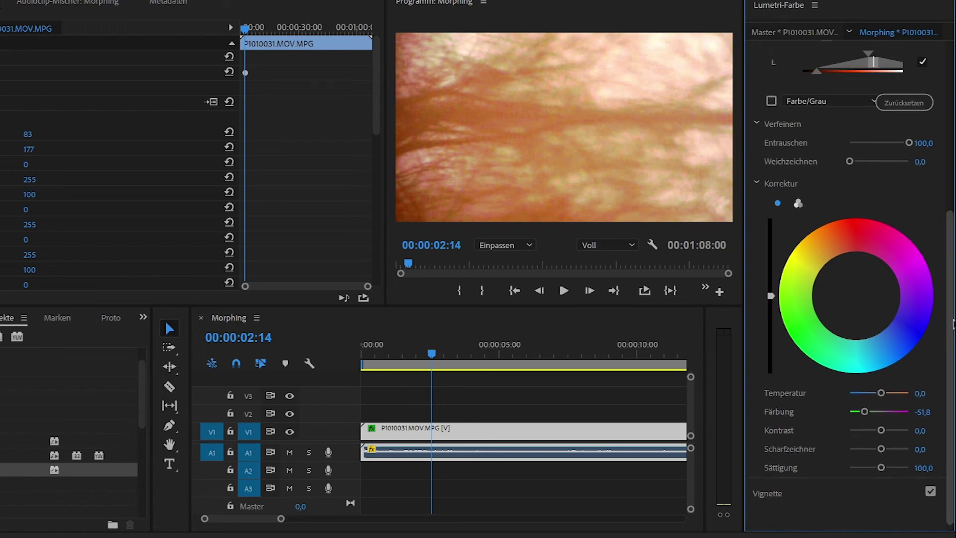
scroll(954, 351, "down", 1)
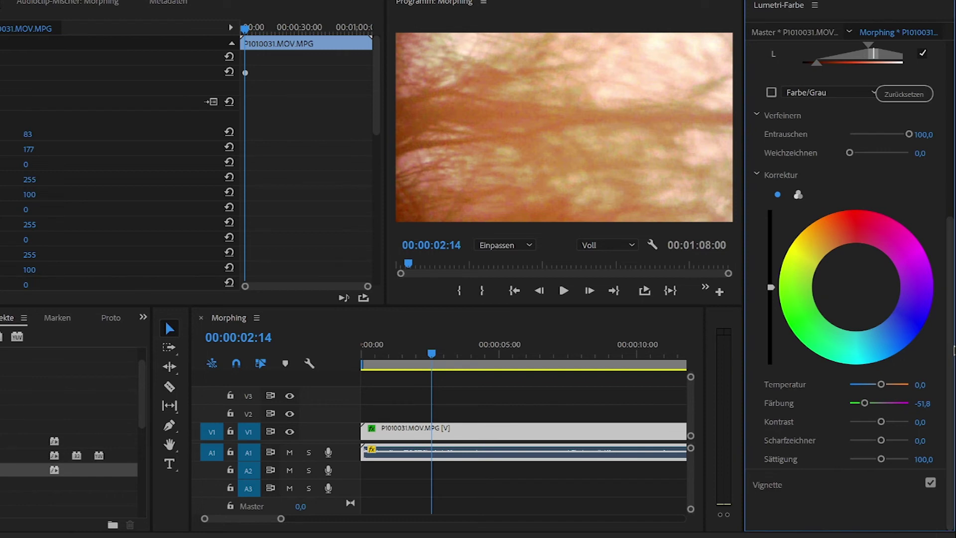
mouse_move(881, 422)
left_mouse_down()
mouse_move(895, 422)
mouse_move(846, 424)
left_mouse_up()
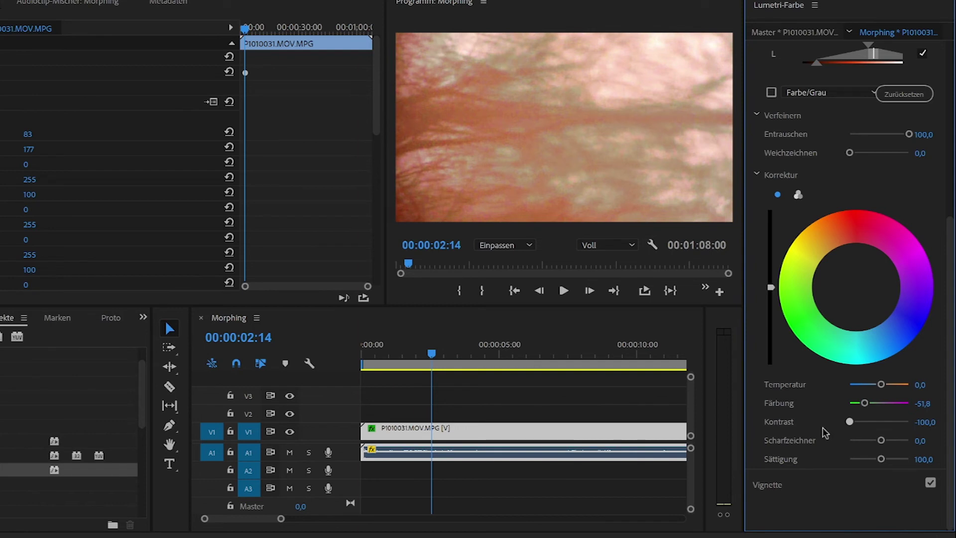
left_click_drag(849, 423, 903, 436)
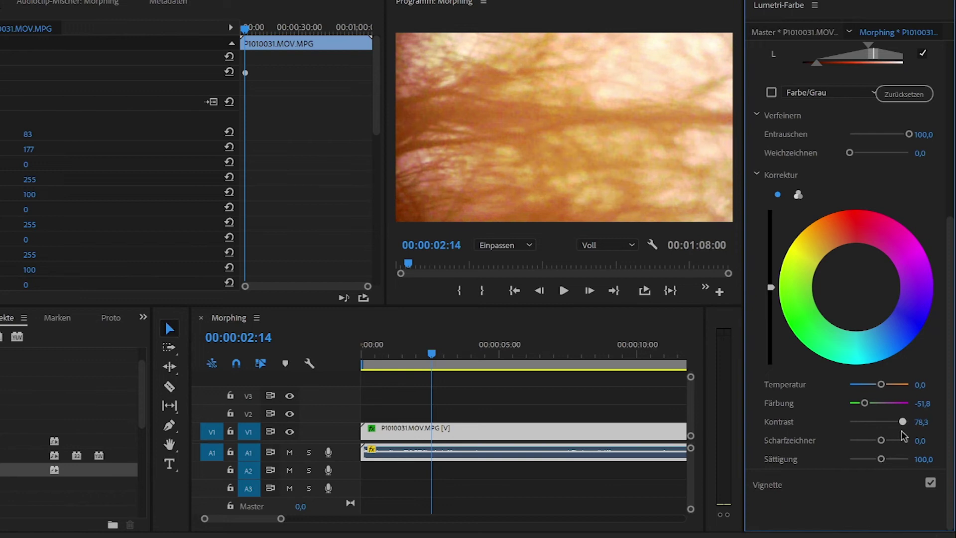
left_click(920, 422)
type("0")
key("Return")
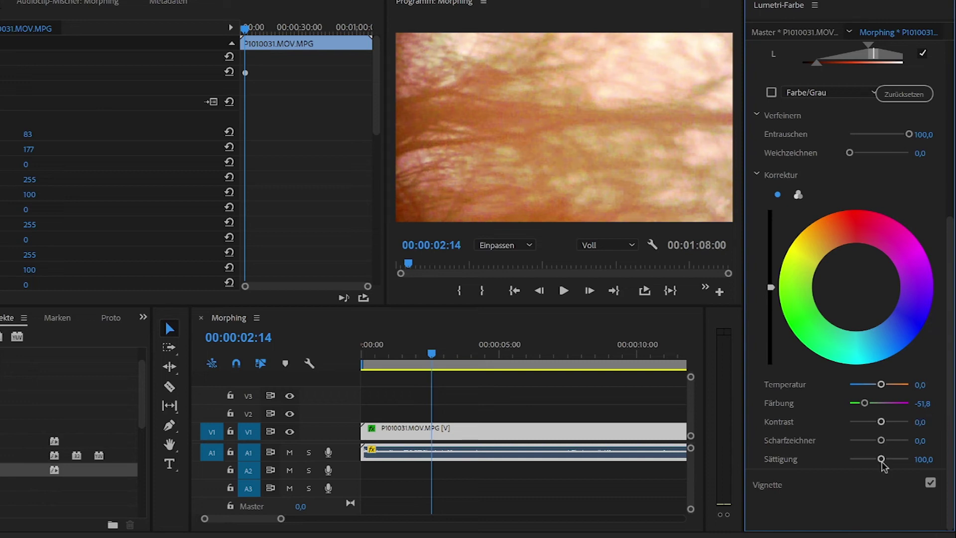
left_click_drag(881, 458, 906, 460)
scroll(876, 359, "up", 5)
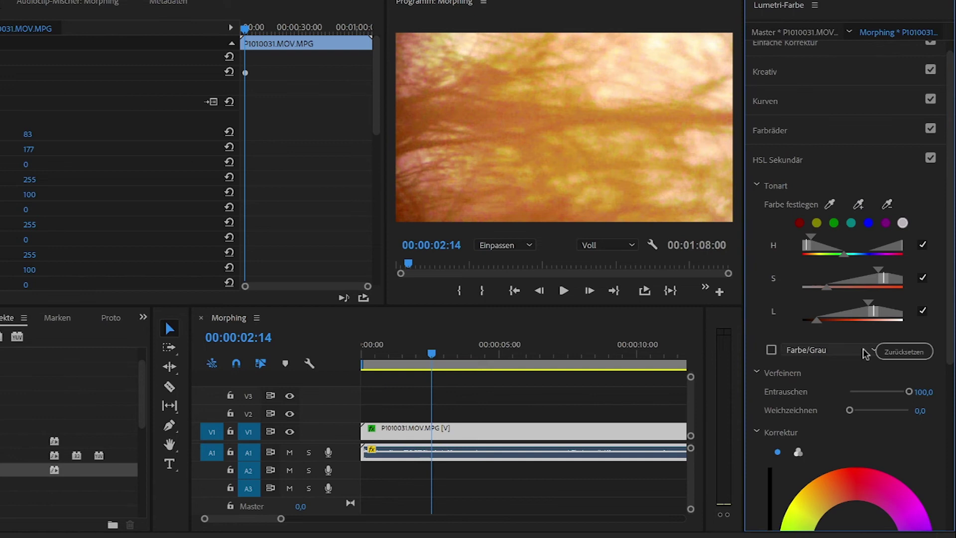
scroll(932, 219, "up", 1)
Uncheck HSL Secondary so the skin turns reddish, then close the Lumetri Color panel
left_click(930, 173)
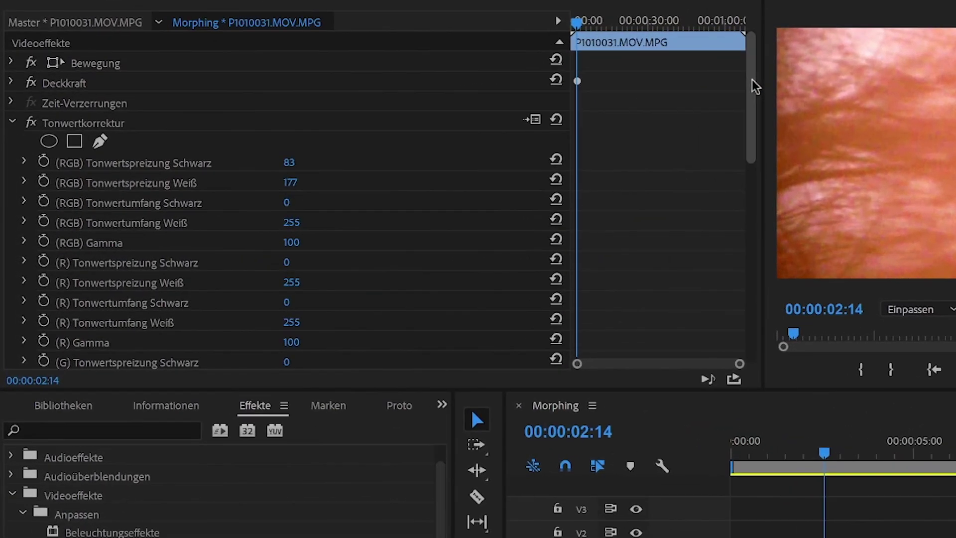
mouse_move(752, 86)
left_mouse_down()
mouse_move(779, 259)
mouse_move(764, 75)
left_mouse_up()
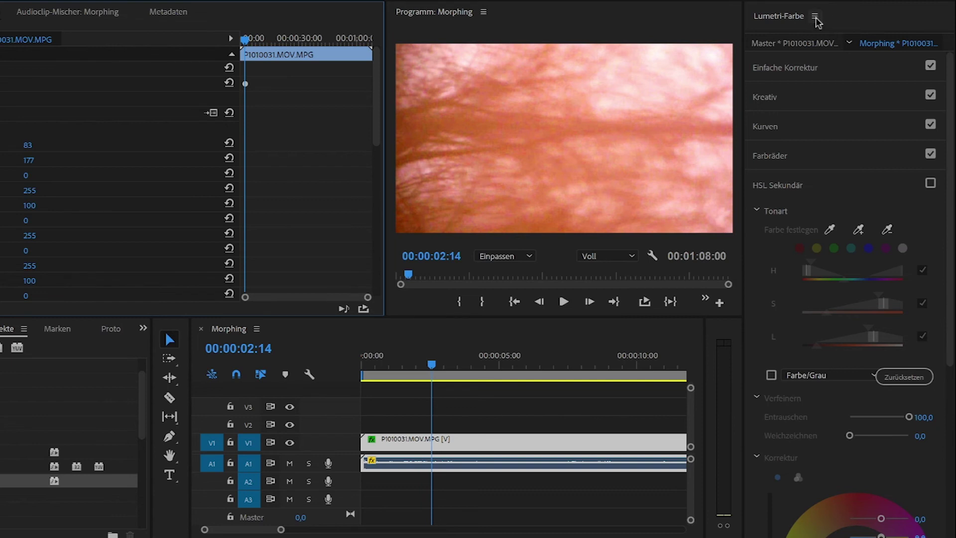
left_click(817, 21)
left_click(692, 22)
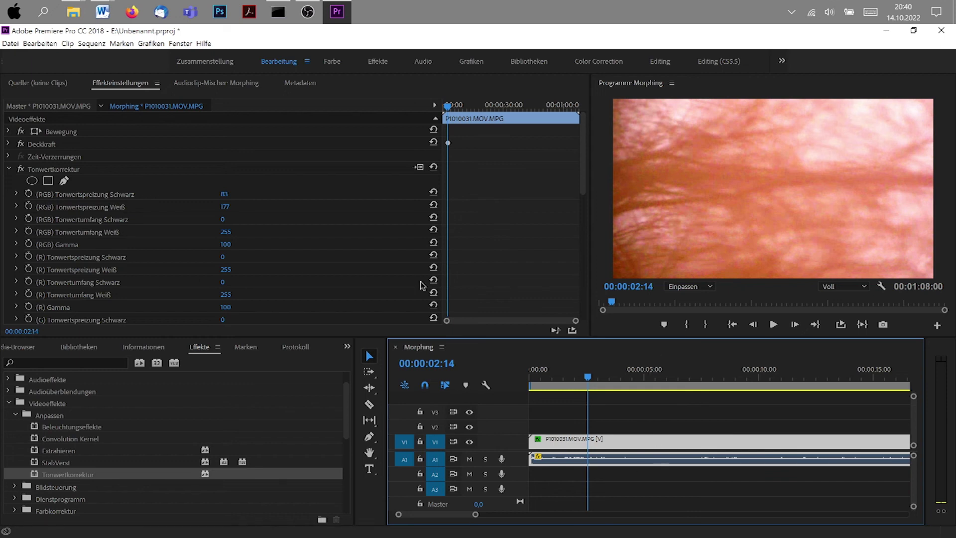
In the V1 clip's Speed/Duration dialog, try speed values of 200 and 100
right_click(647, 439)
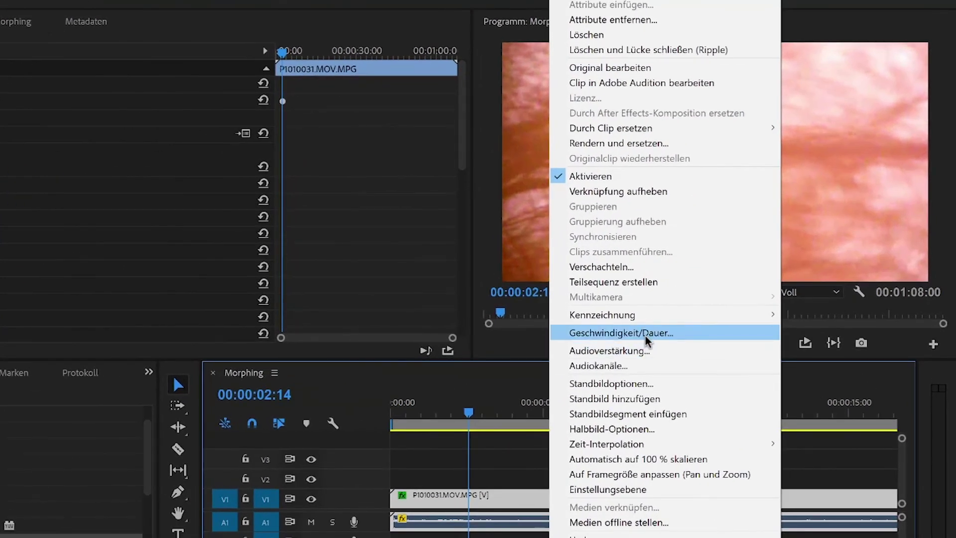
left_click(645, 334)
left_click_drag(232, 227, 149, 231)
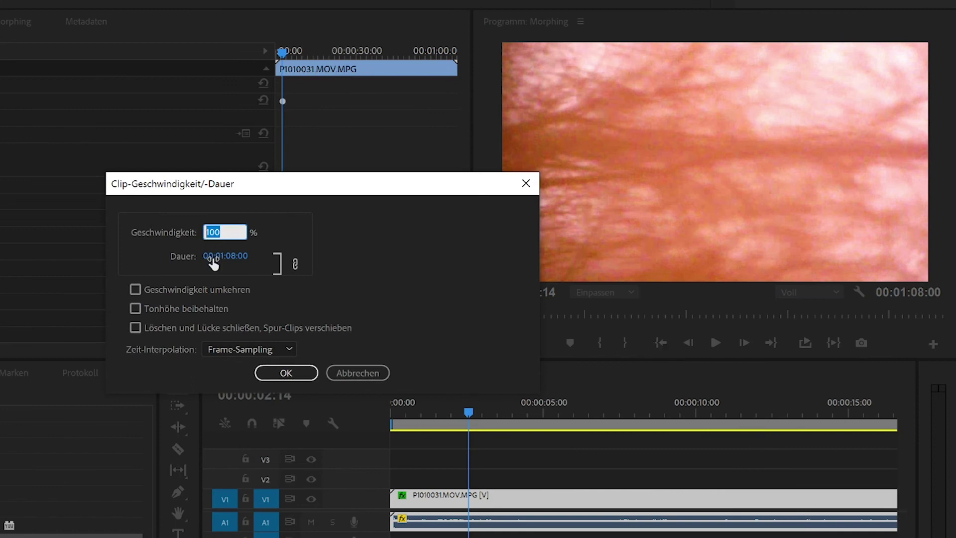
type("200")
key("BackSpace")
key("BackSpace")
key("BackSpace")
type("100")
double_click(224, 232)
type("200")
Set the duration to 00:00:20:04 with audio pitch maintained, giving 337,3 % speed
left_click(233, 257)
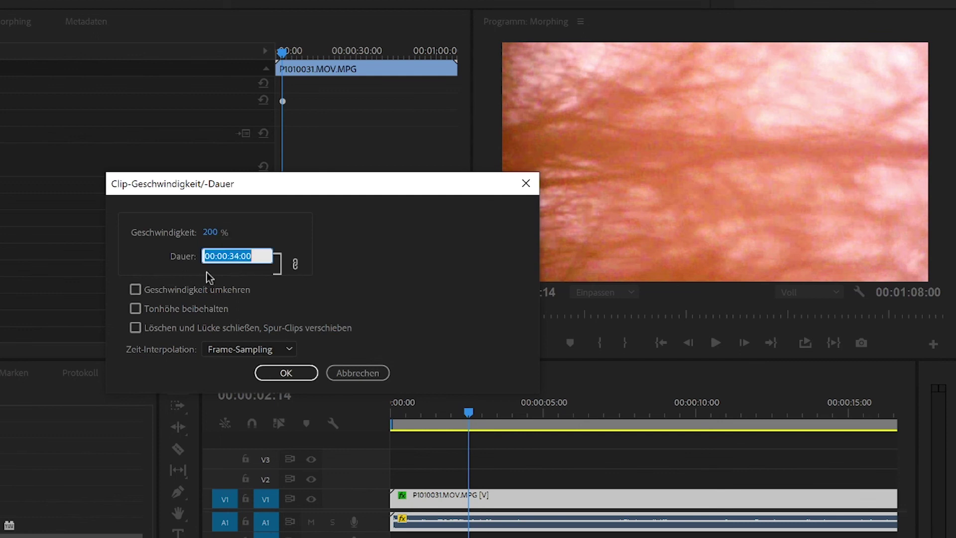
left_click(240, 254)
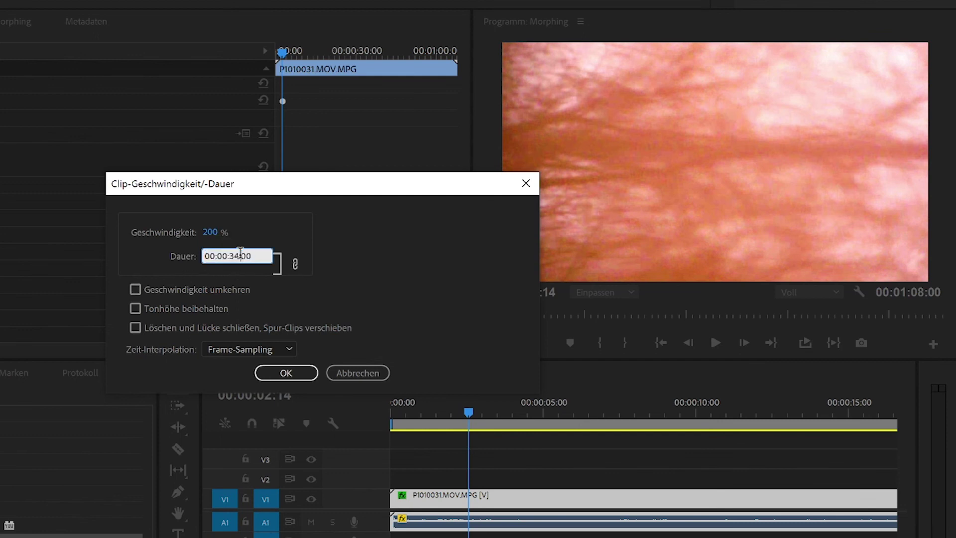
key("BackSpace")
key("BackSpace")
type("2")
type("0")
type("4")
left_click(134, 310)
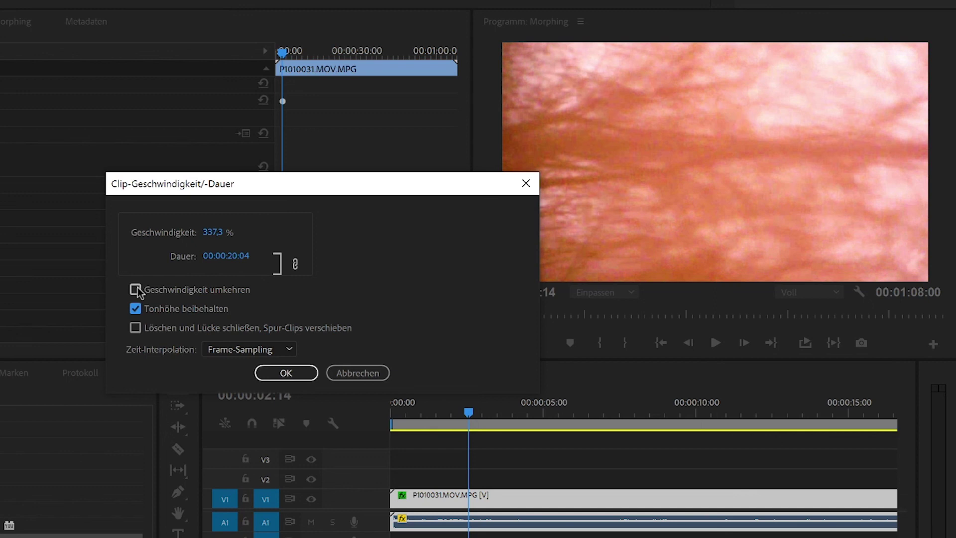
left_click(312, 374)
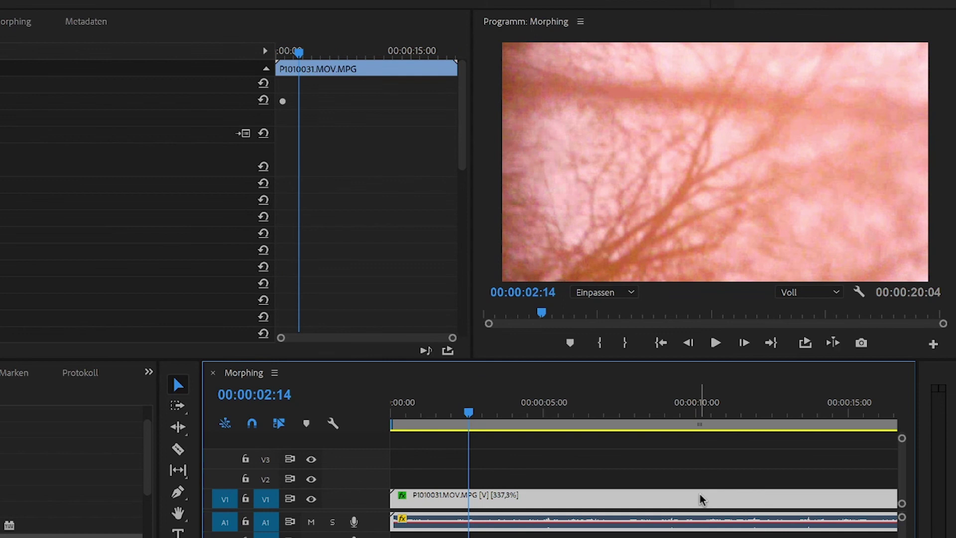
key("minus")
key("minus")
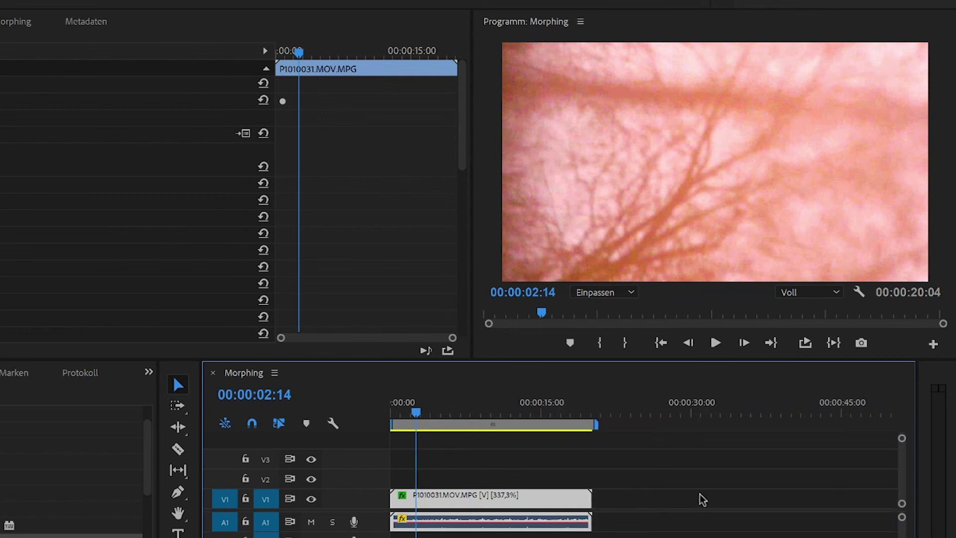
key("ctrl+z")
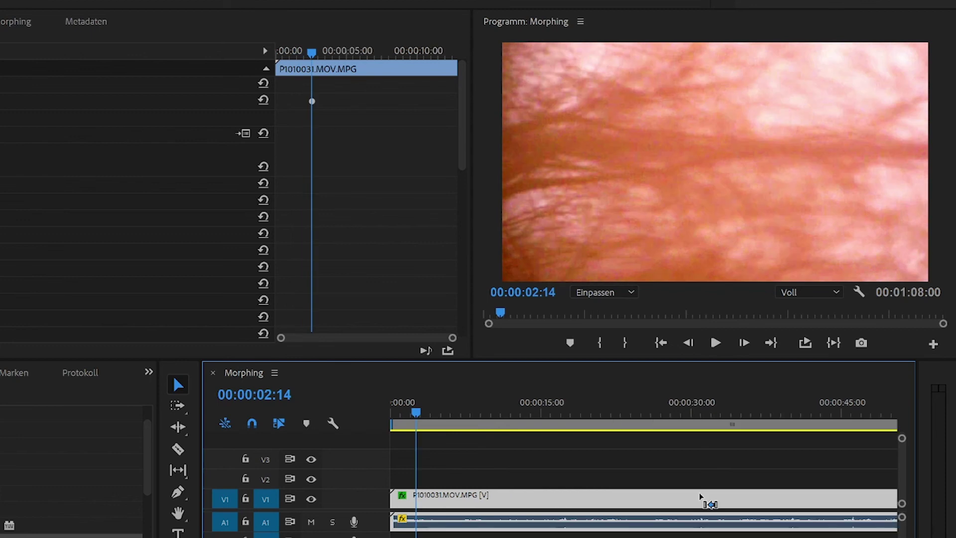
key("ctrl+shift+z")
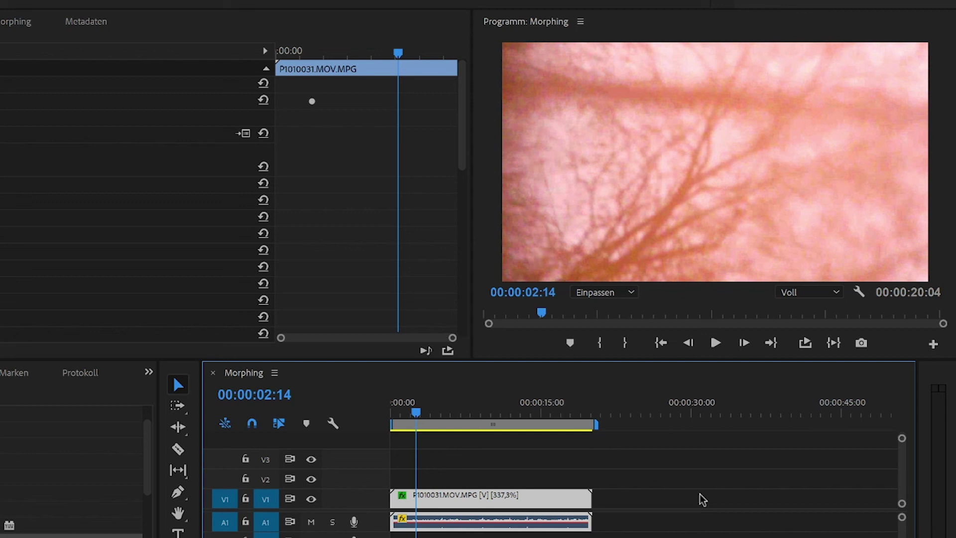
Give the clip a frame hold on a source timecode frame, then play back the frozen result
right_click(474, 497)
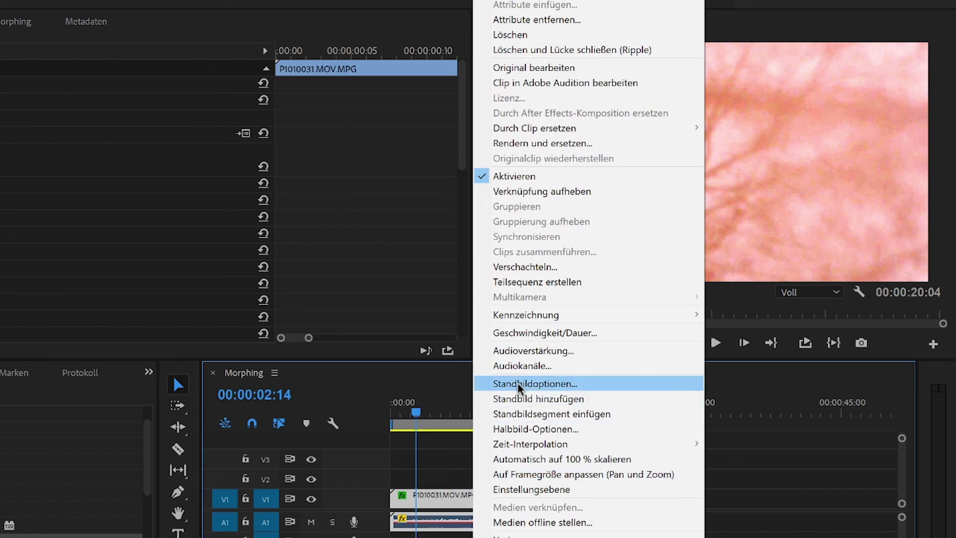
left_click(518, 384)
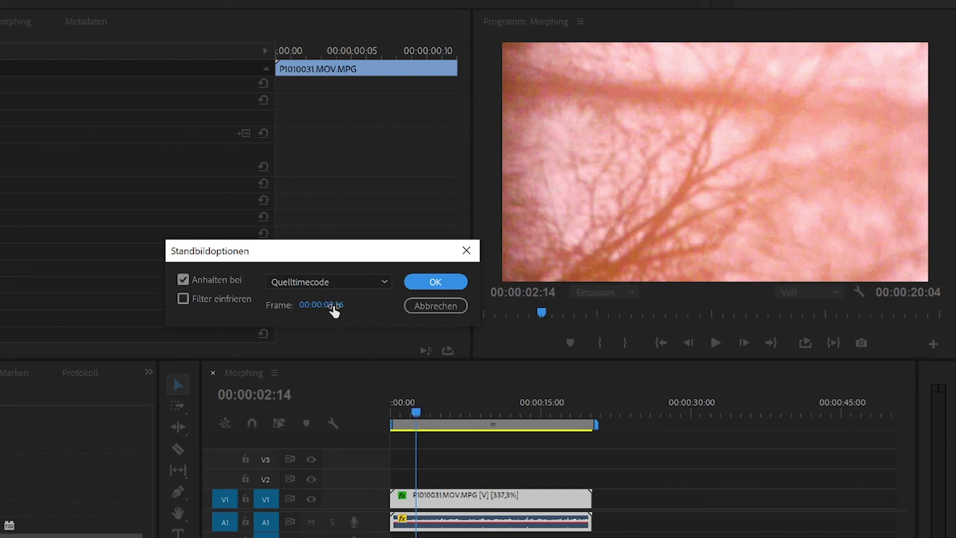
mouse_move(334, 305)
left_mouse_down()
mouse_move(343, 306)
mouse_move(320, 307)
left_mouse_up()
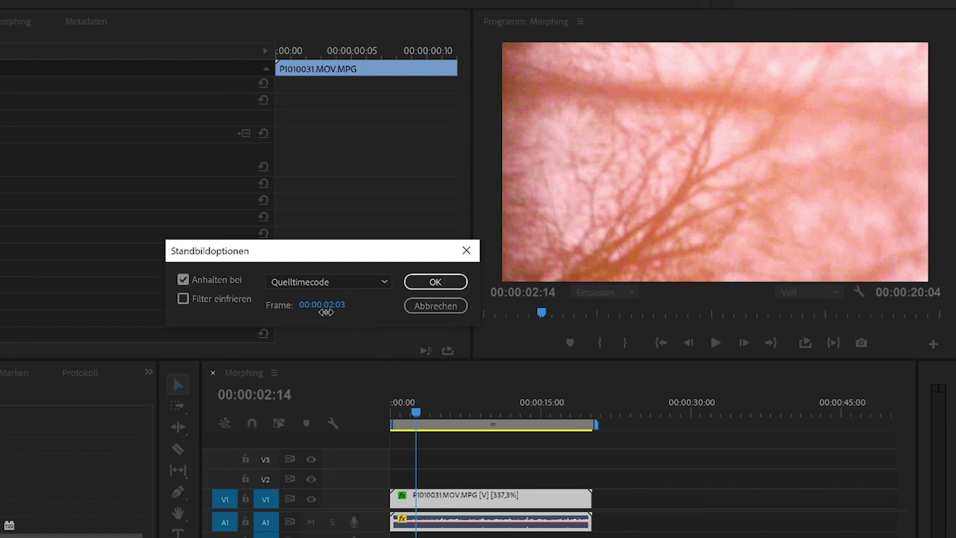
left_click(435, 281)
left_click(716, 342)
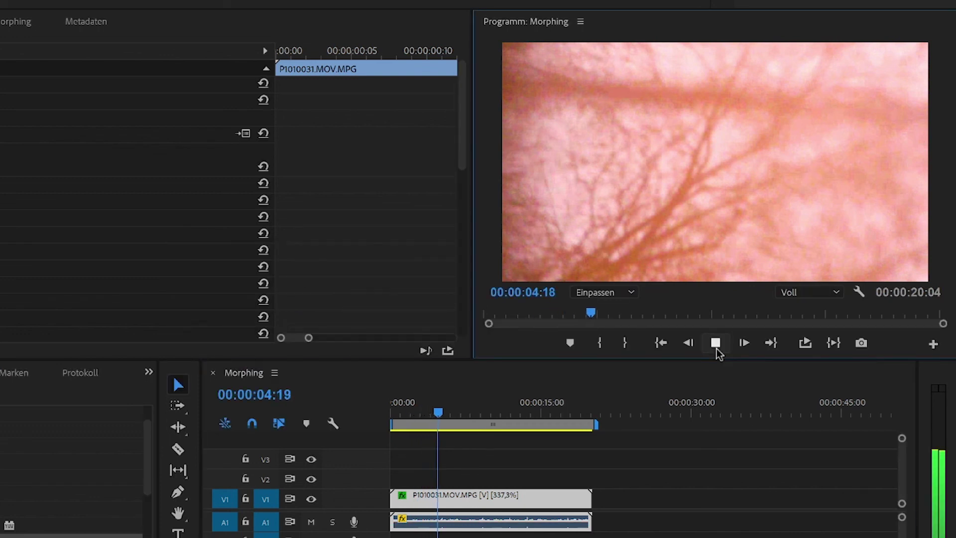
left_click(715, 344)
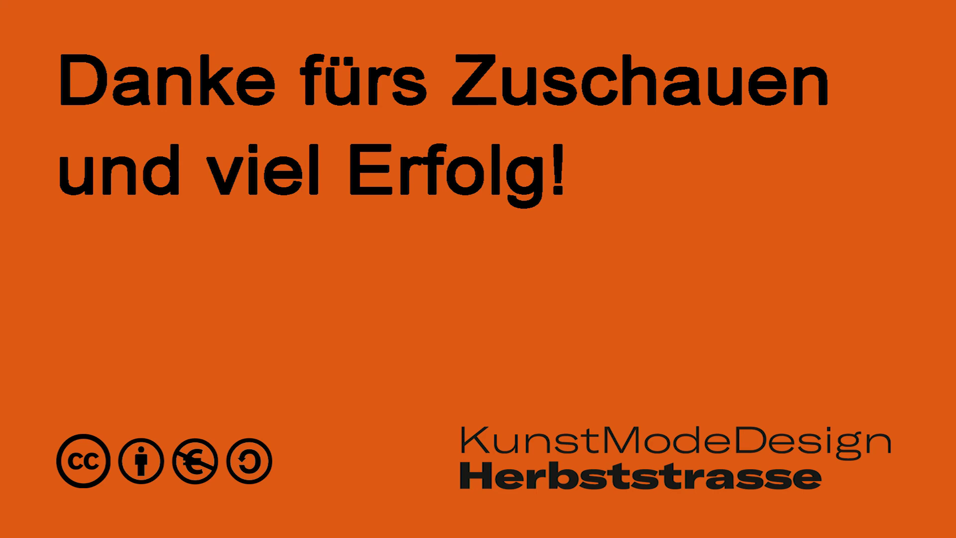